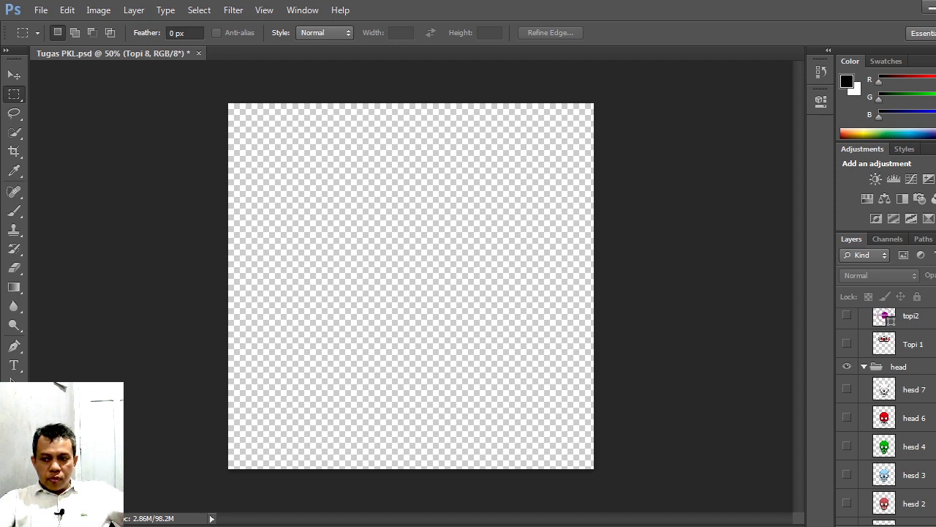
# Step: Make every skull layer in the head group visible one by one, from hesd 1 up to hesd 7
pyautogui.scroll(-3, 886, 417)
pyautogui.scroll(3, 887, 417)
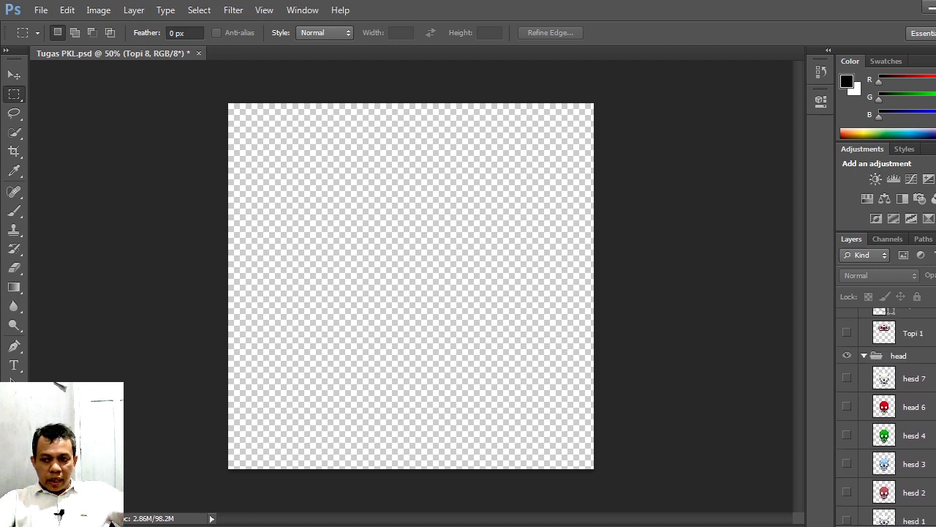
pyautogui.scroll(-2, 904, 468)
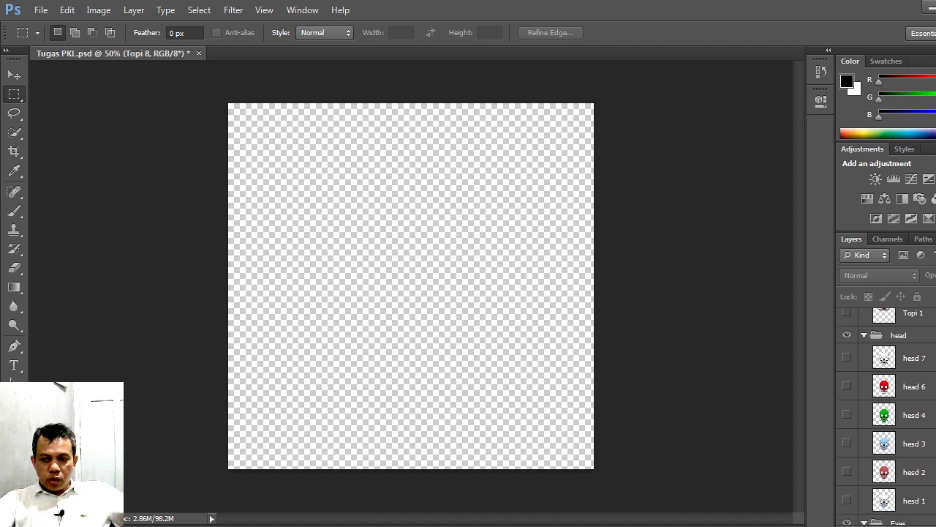
pyautogui.click(847, 492)
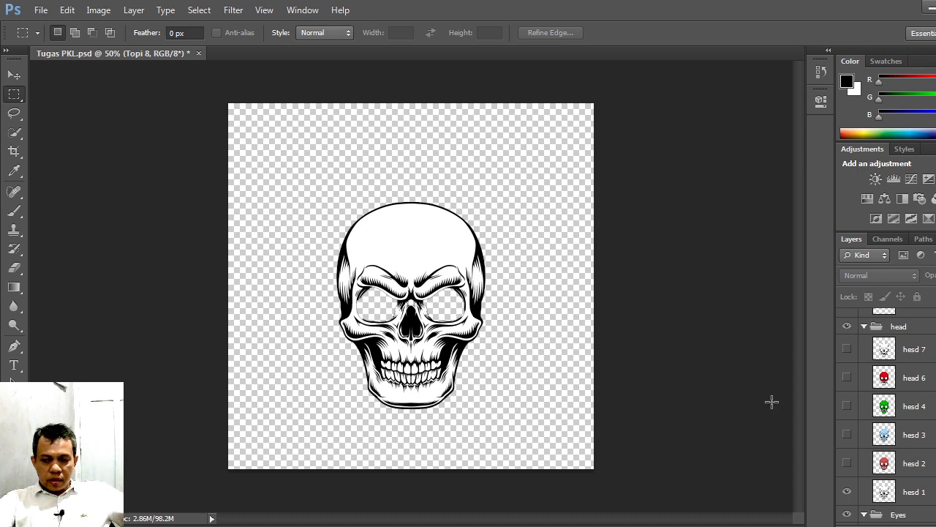
pyautogui.click(848, 464)
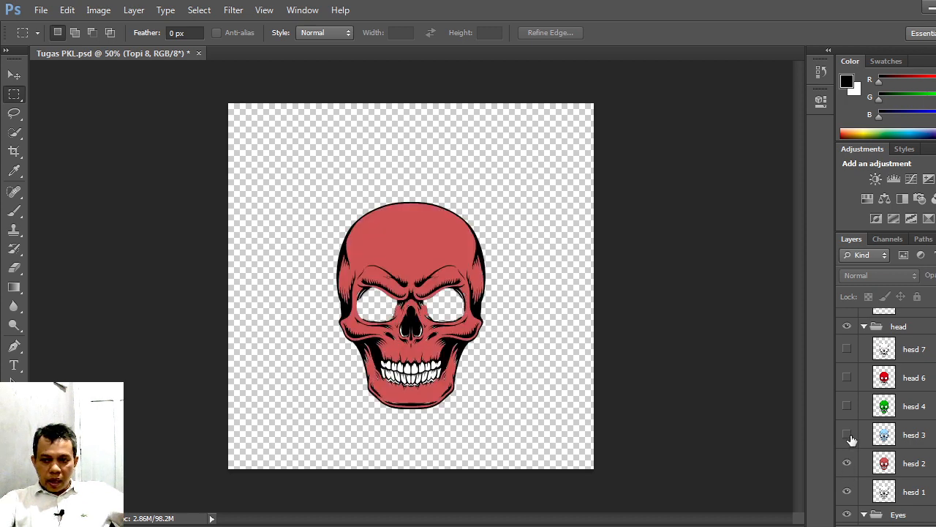
pyautogui.click(848, 435)
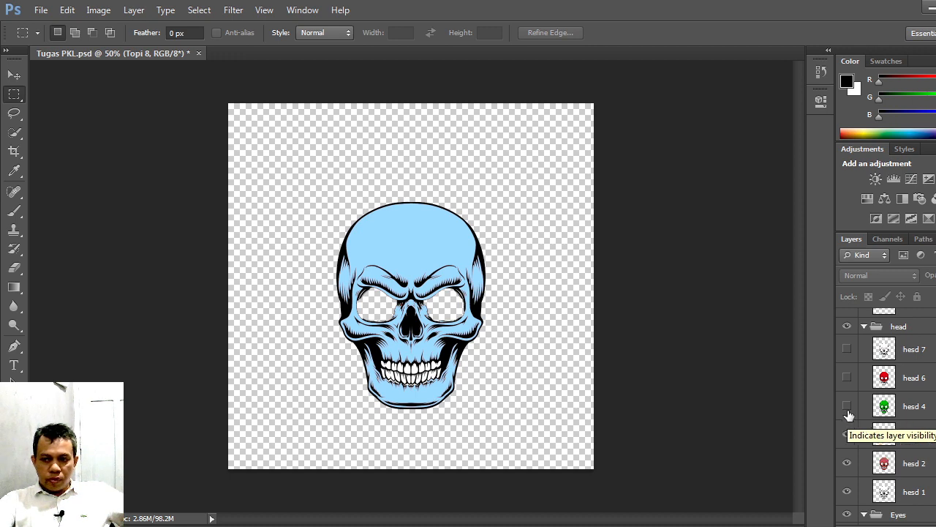
pyautogui.click(847, 406)
pyautogui.click(848, 378)
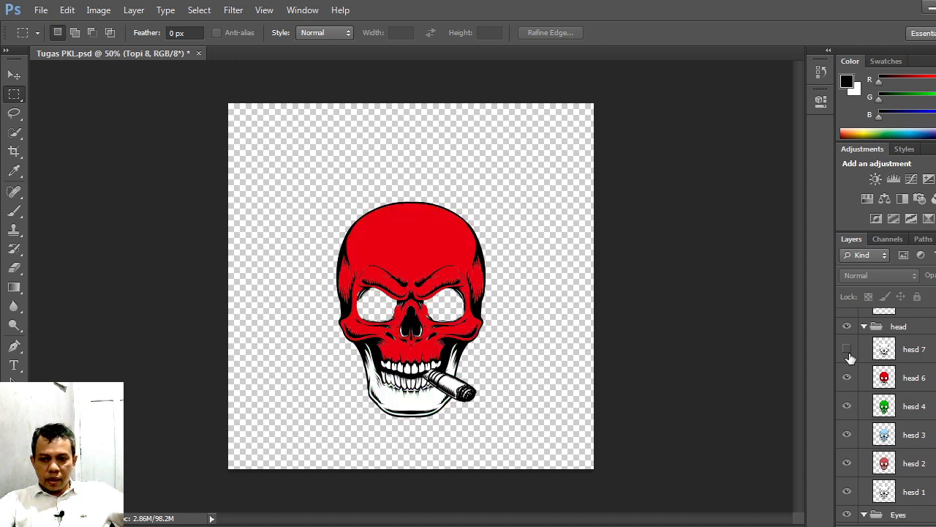
pyautogui.click(847, 349)
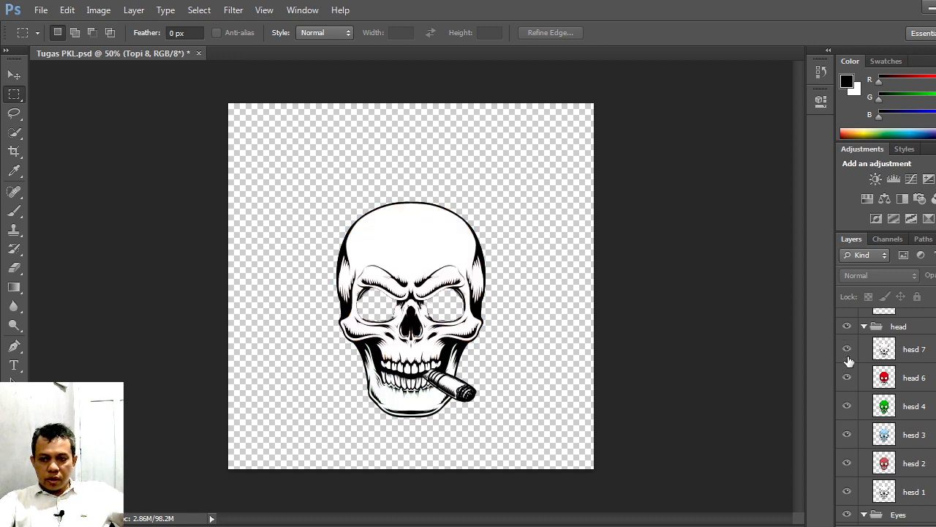
# Step: Hide the head layers below hesd 7, from hesd 1 to head 6, and turn them all back on
pyautogui.click(847, 493)
pyautogui.click(842, 463)
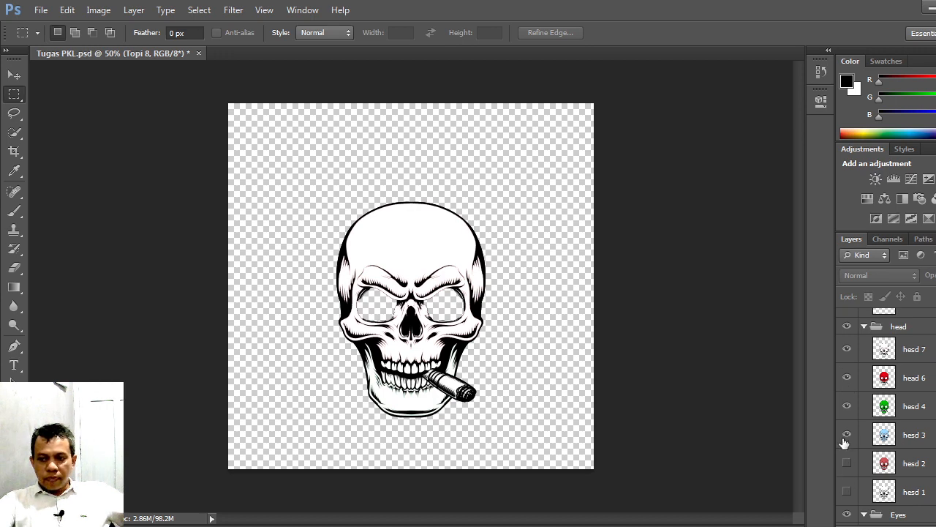
pyautogui.click(843, 438)
pyautogui.click(847, 406)
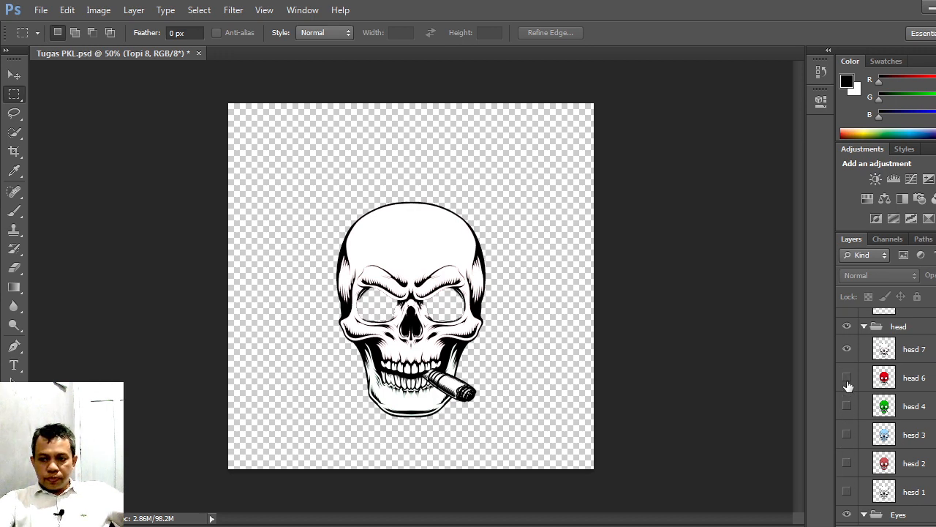
pyautogui.click(846, 406)
pyautogui.click(846, 434)
pyautogui.click(846, 463)
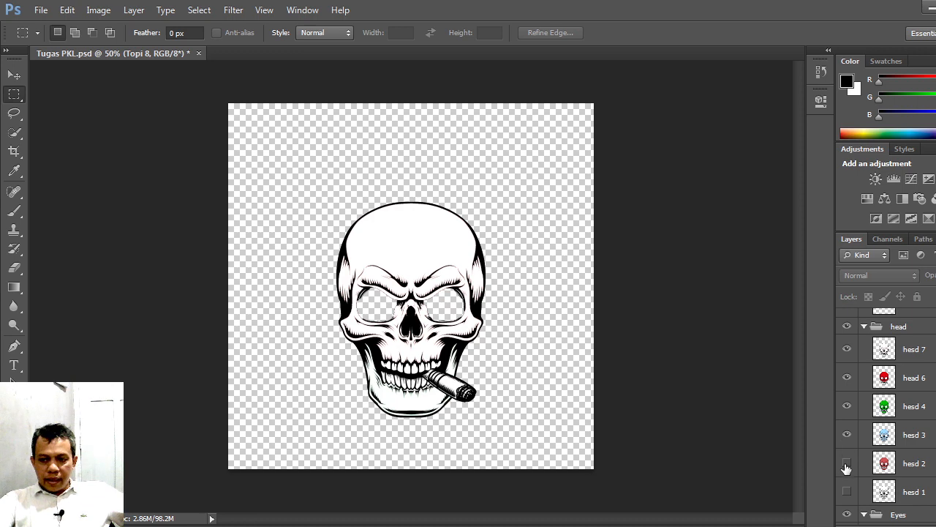
pyautogui.click(846, 492)
# Step: Preview the eyes 10 layer on the skull by switching its visibility on and off, leaving it hidden
pyautogui.scroll(-1, 870, 464)
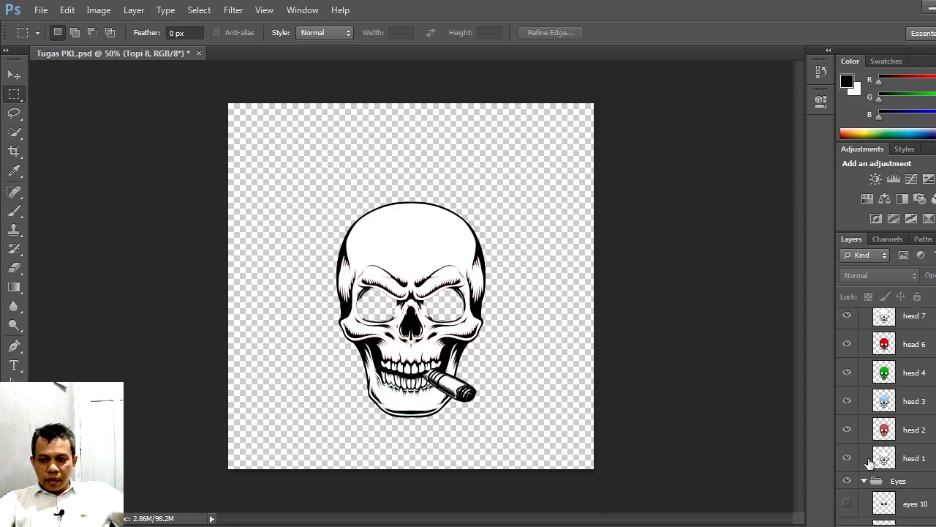
pyautogui.scroll(-2, 876, 453)
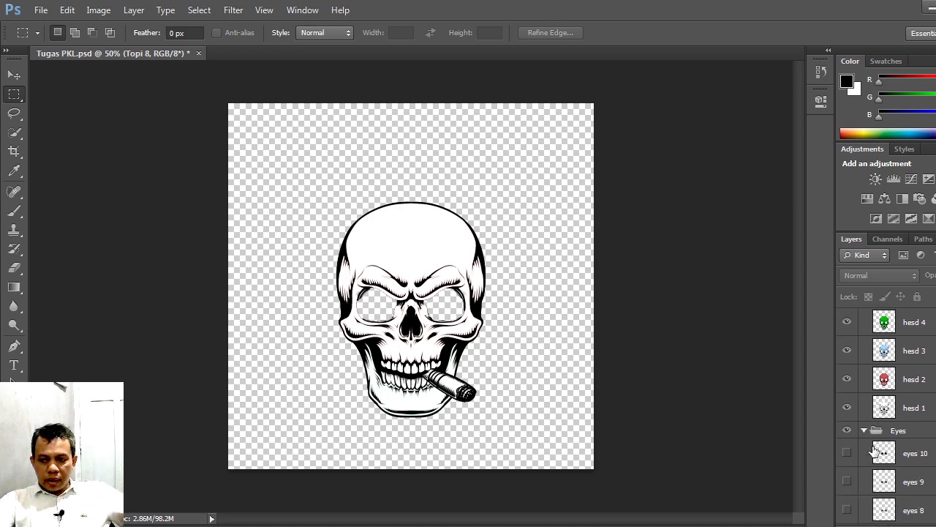
pyautogui.click(846, 454)
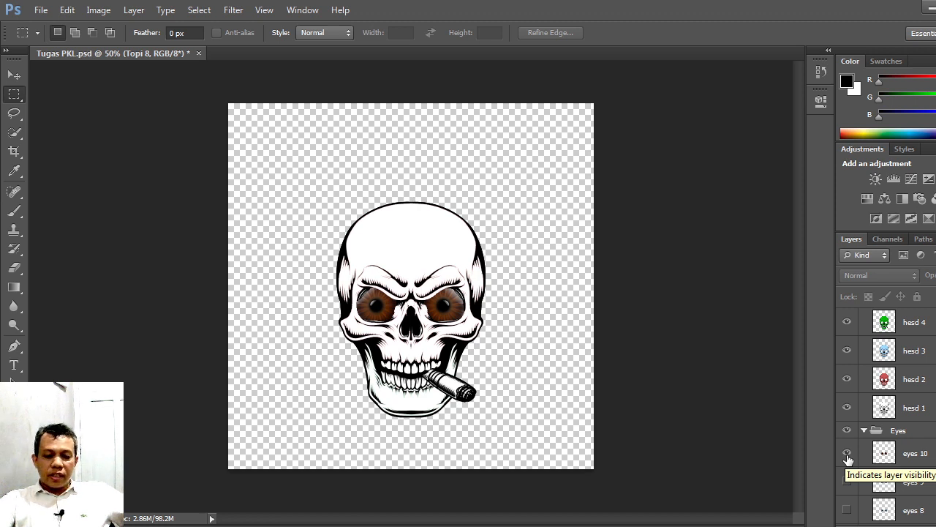
pyautogui.click(847, 455)
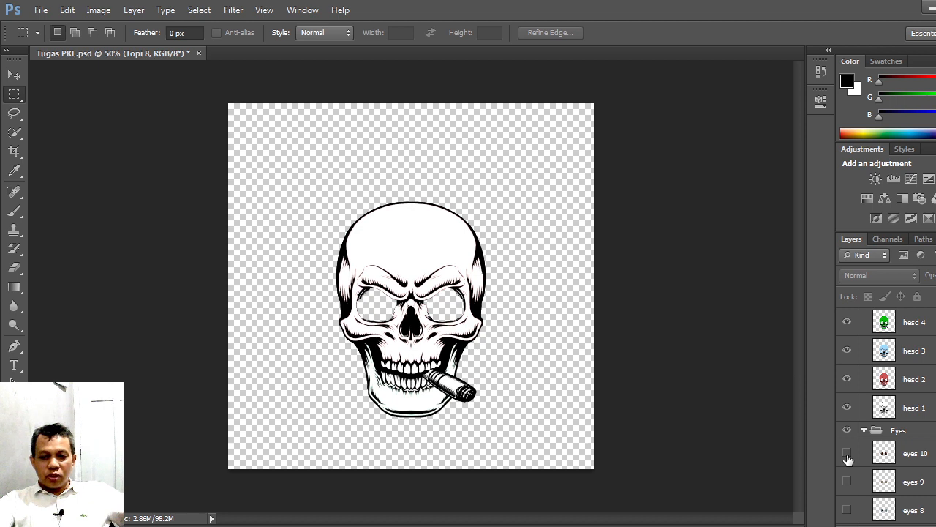
pyautogui.click(848, 455)
pyautogui.click(848, 456)
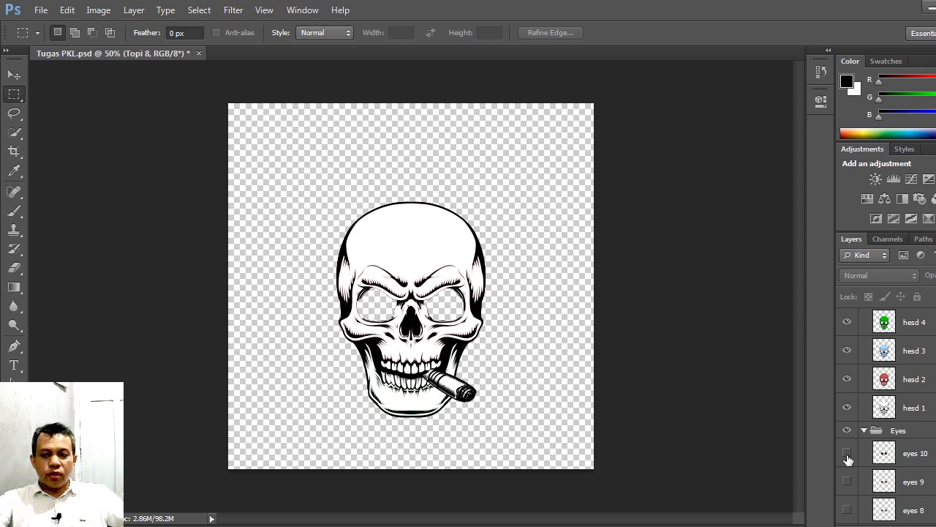
pyautogui.click(847, 453)
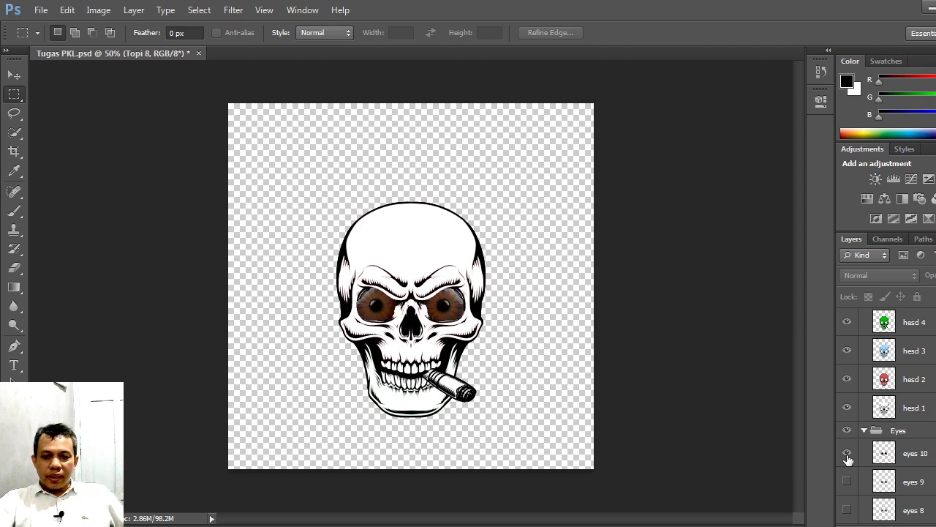
pyautogui.click(847, 454)
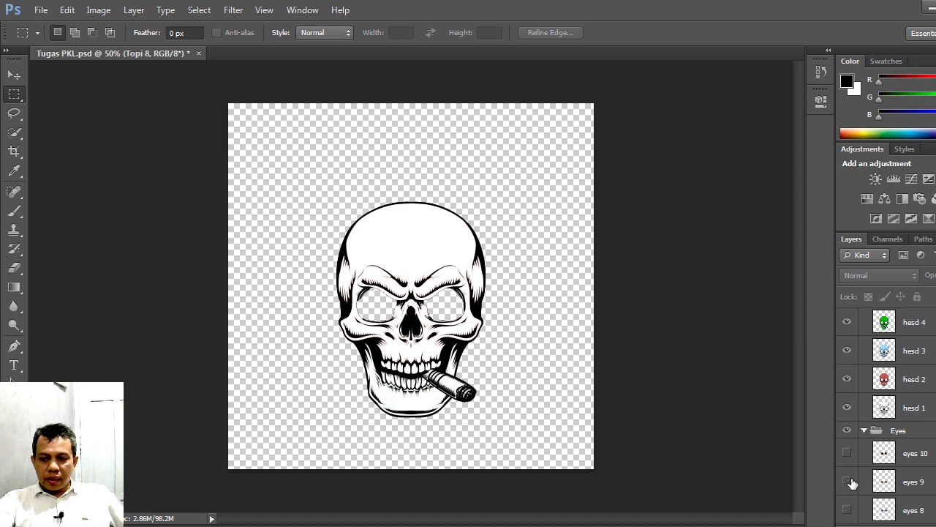
# Step: Make the eyes1, eyes 2, eyes 3 and eyes 4 layers in the Eyes group visible
pyautogui.scroll(-6, 853, 483)
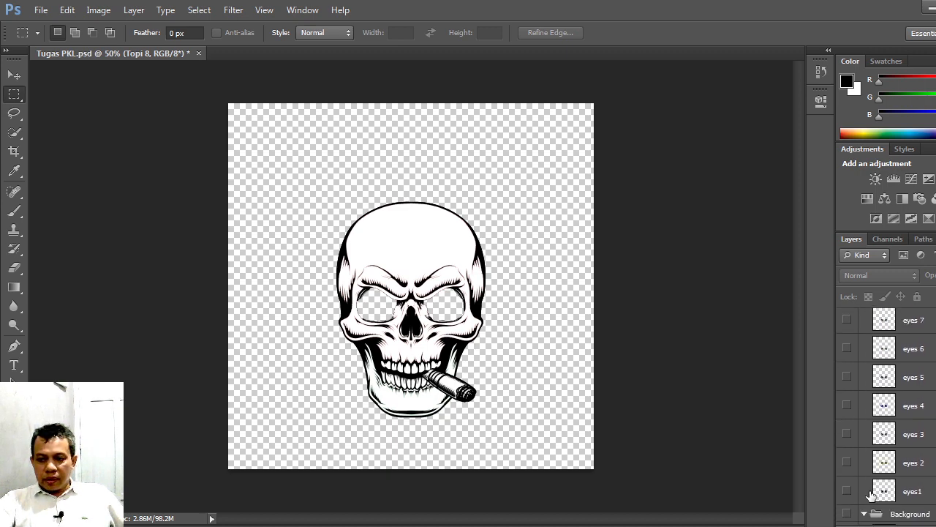
pyautogui.click(848, 491)
pyautogui.click(849, 491)
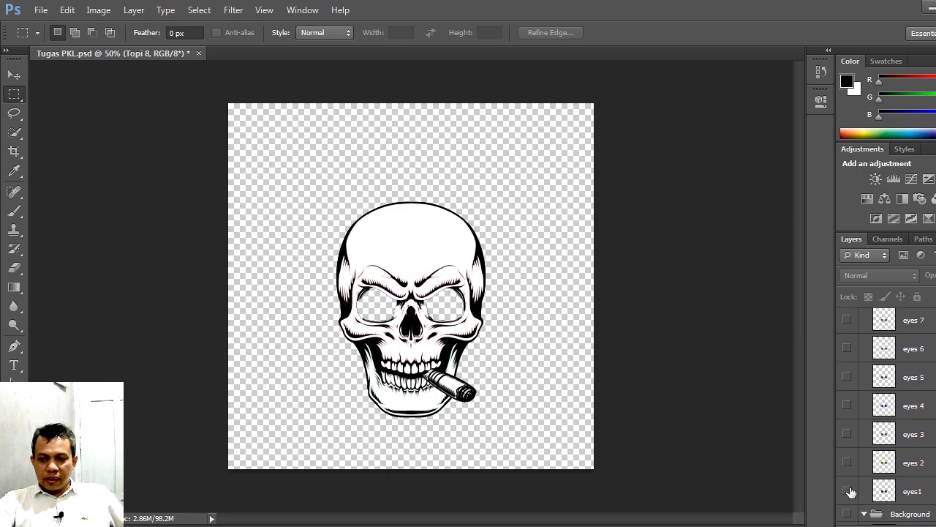
pyautogui.click(847, 462)
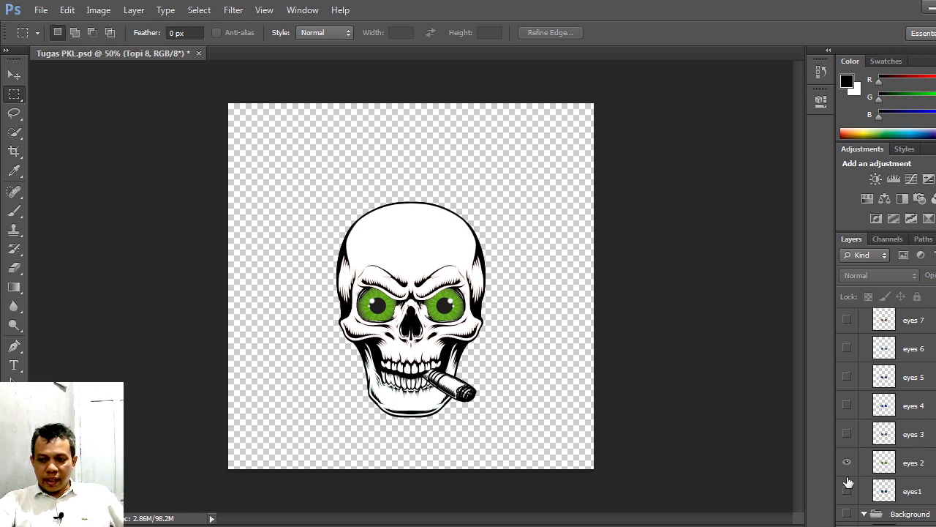
pyautogui.click(847, 491)
pyautogui.click(848, 436)
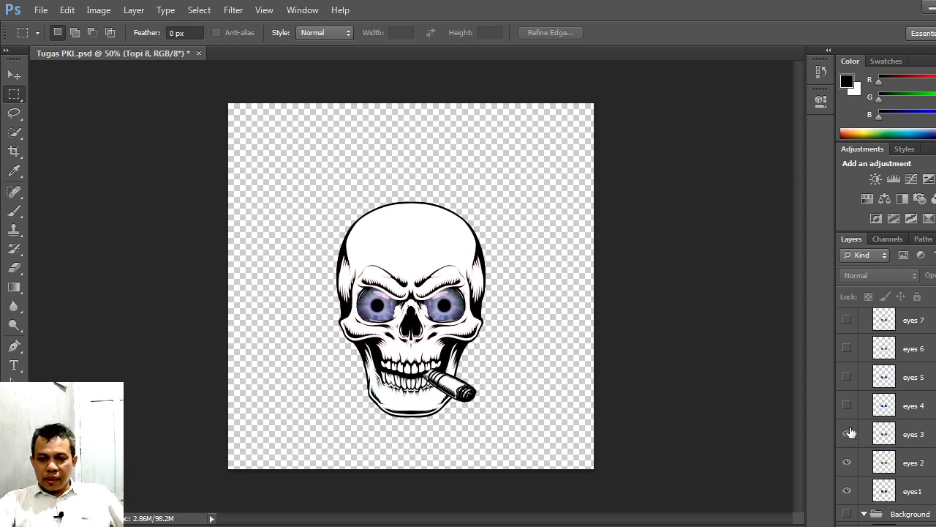
pyautogui.click(848, 406)
# Step: Make the remaining layers in the Eyes group visible one by one, from eyes 5 up to eyes 10
pyautogui.scroll(1, 850, 412)
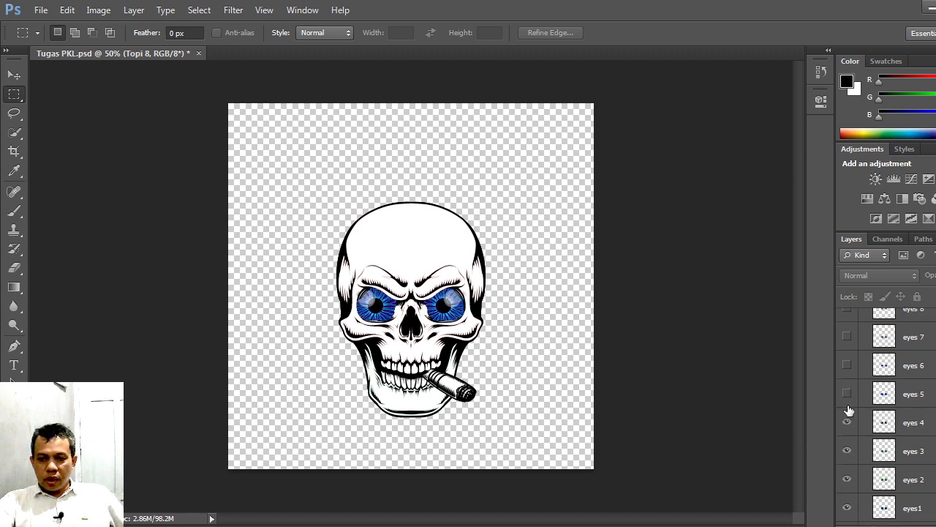
pyautogui.click(846, 410)
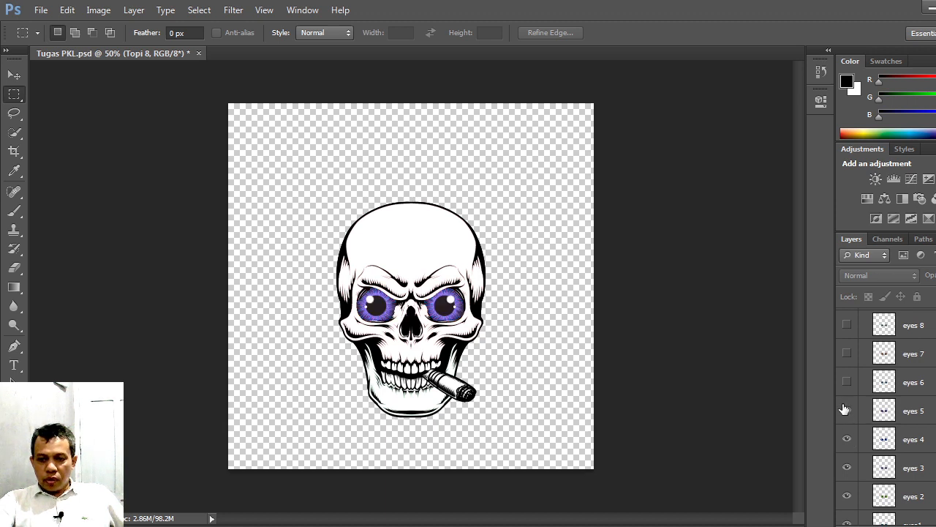
pyautogui.click(848, 382)
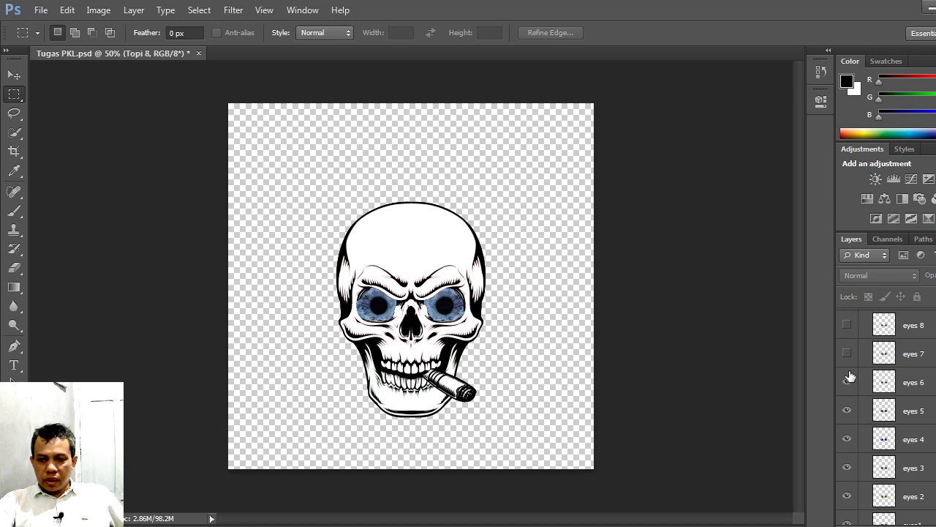
pyautogui.click(847, 354)
pyautogui.scroll(1, 849, 362)
pyautogui.scroll(1, 850, 368)
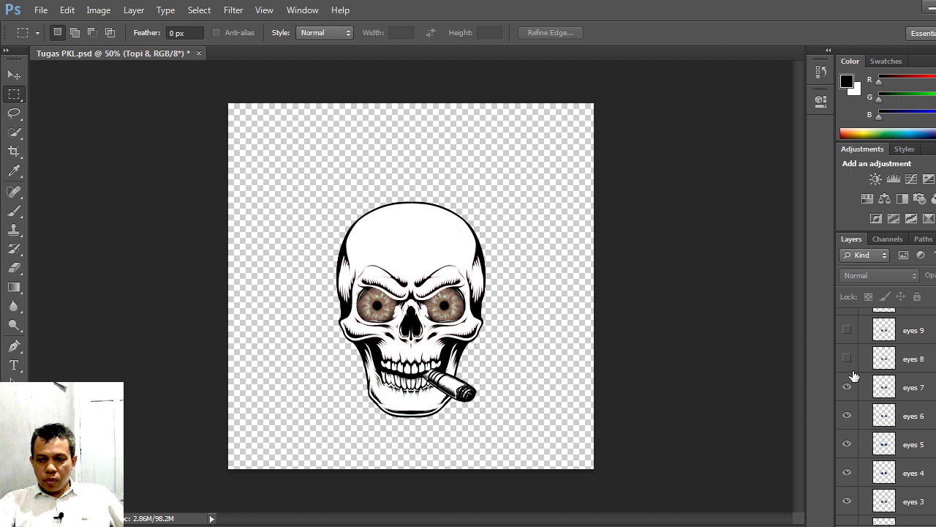
pyautogui.click(847, 360)
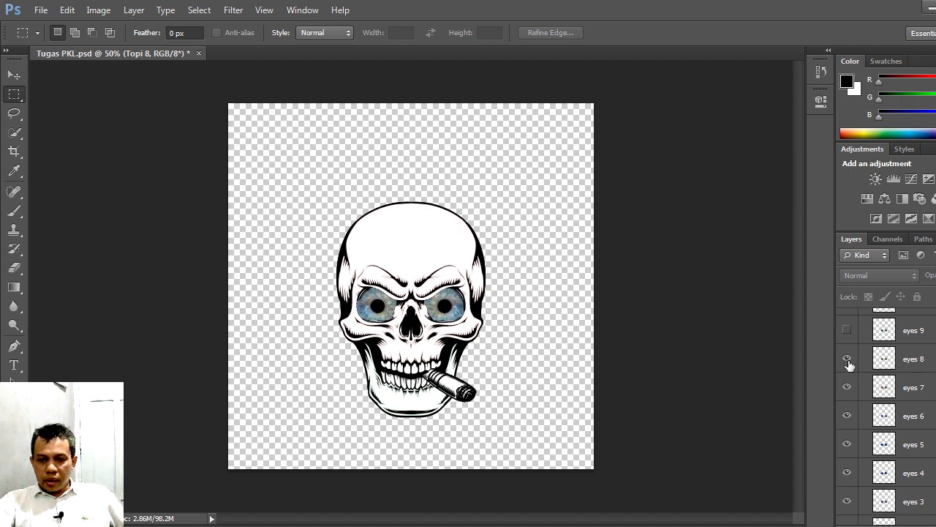
pyautogui.scroll(1, 848, 365)
pyautogui.click(848, 362)
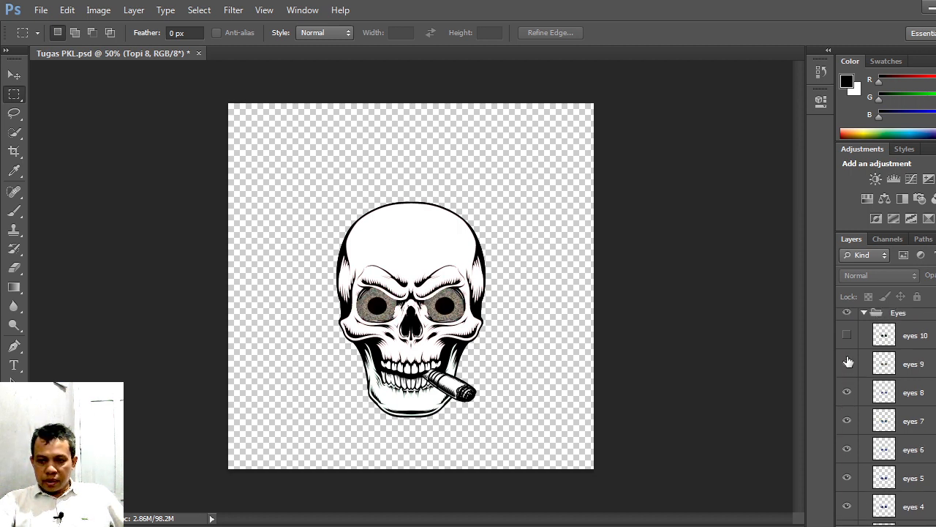
pyautogui.click(847, 335)
# Step: Look through the layer stack, examining the Topi hat layers in the ATRIBUT group and the head and Eyes groups
pyautogui.scroll(2, 860, 393)
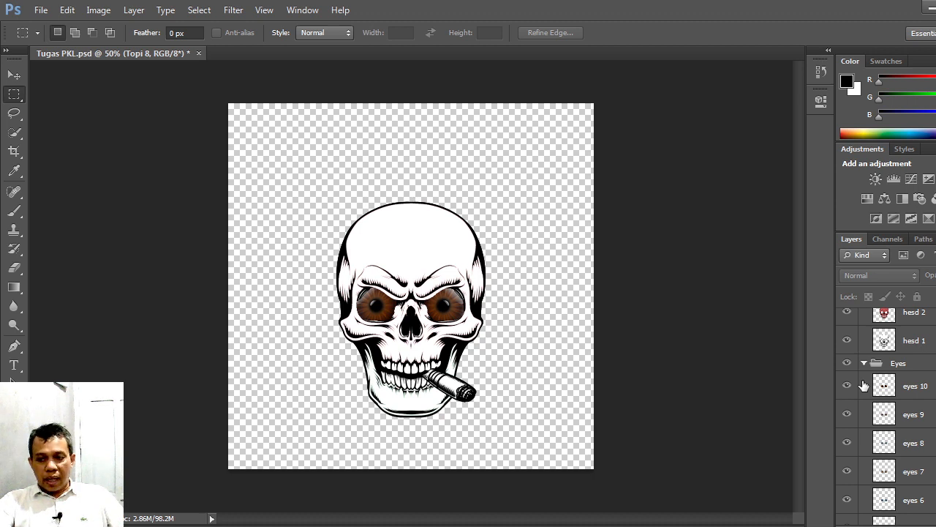
pyautogui.scroll(8, 864, 385)
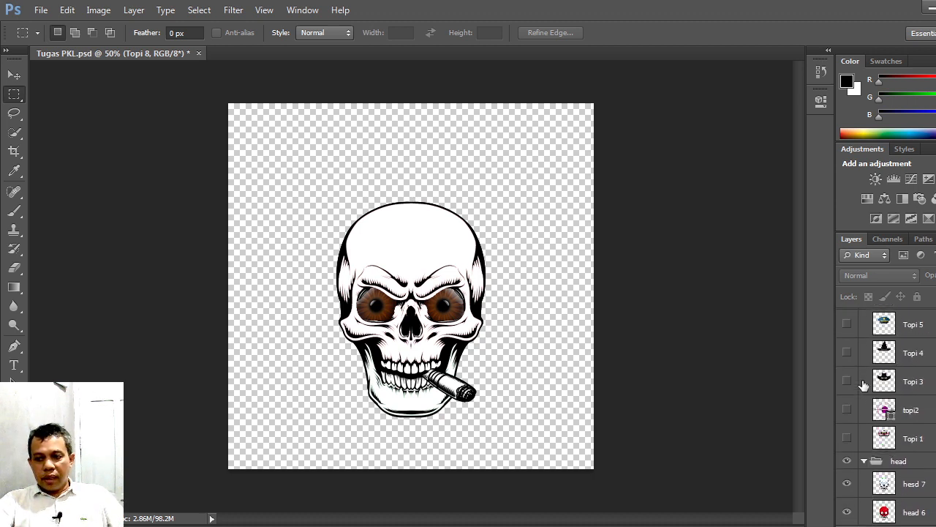
pyautogui.scroll(4, 864, 386)
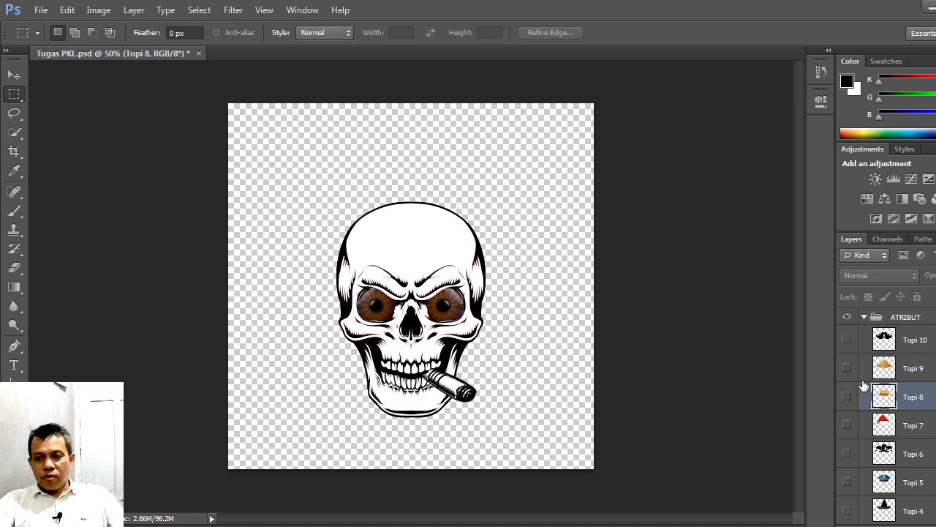
pyautogui.scroll(2, 864, 385)
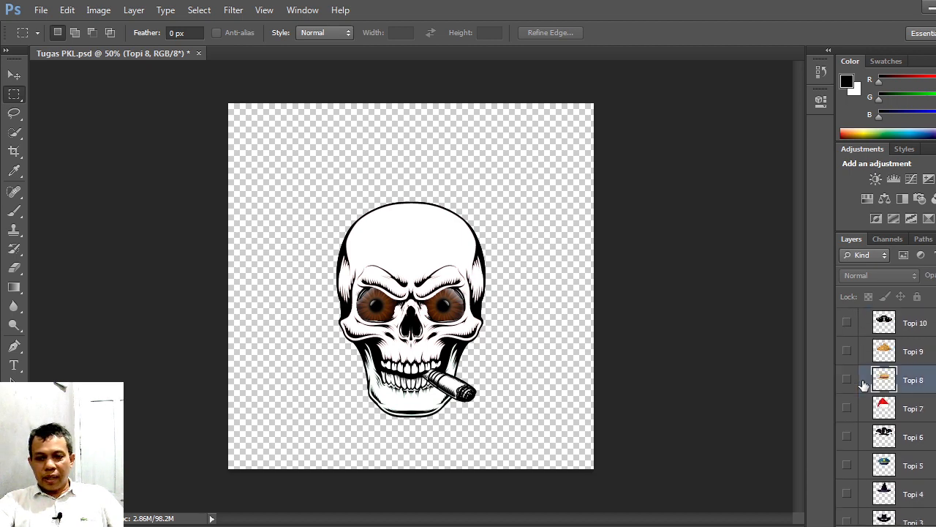
pyautogui.scroll(-12, 864, 386)
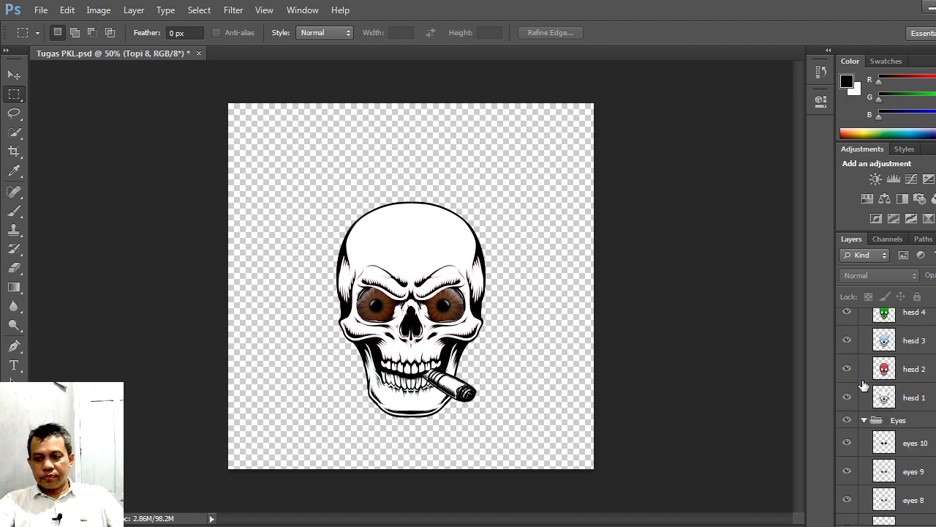
pyautogui.scroll(-10, 863, 386)
pyautogui.scroll(8, 864, 386)
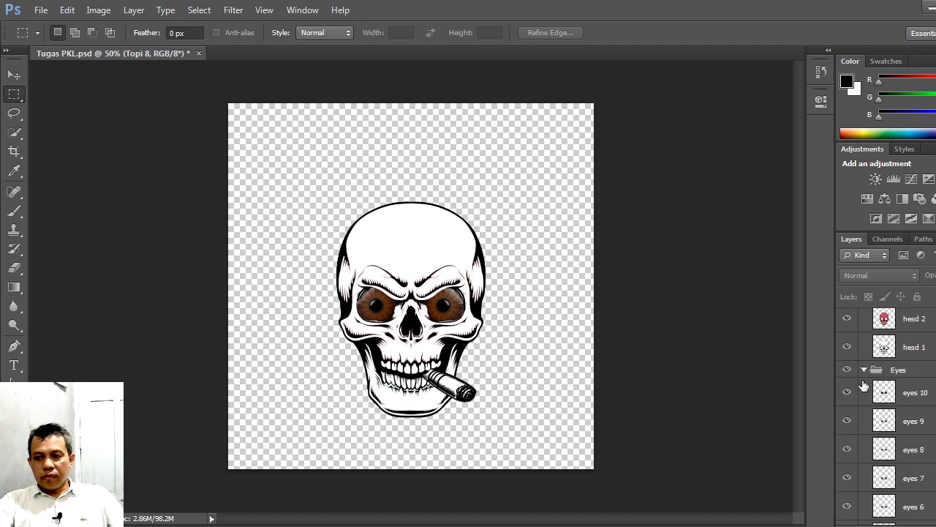
pyautogui.scroll(10, 863, 385)
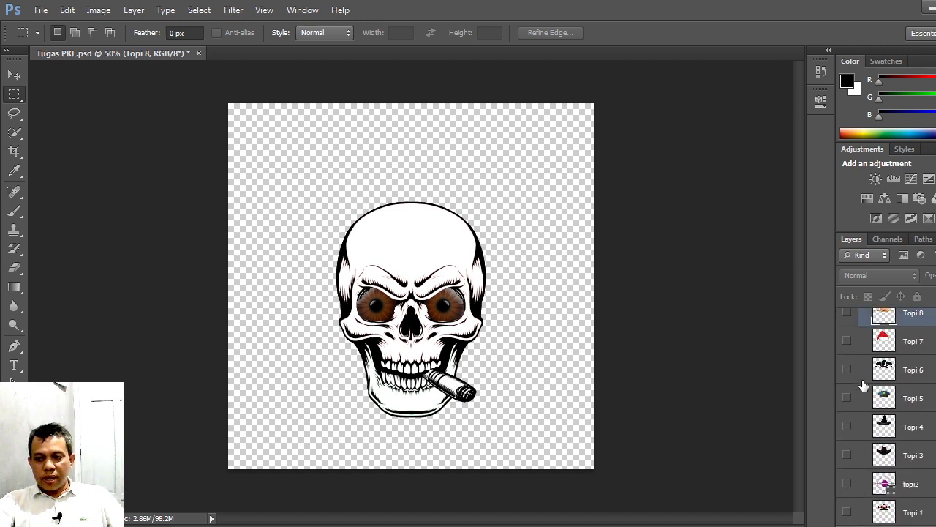
pyautogui.scroll(-1, 864, 385)
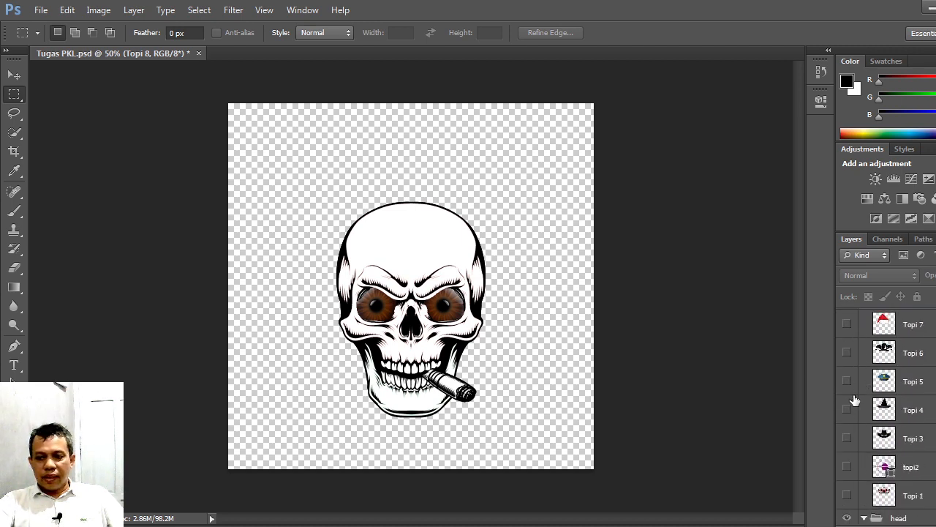
# Step: Preview the Topi 1 and topi2 hats on the skull in turn, leaving only the Topi 3 hat visible
pyautogui.click(847, 497)
pyautogui.click(848, 467)
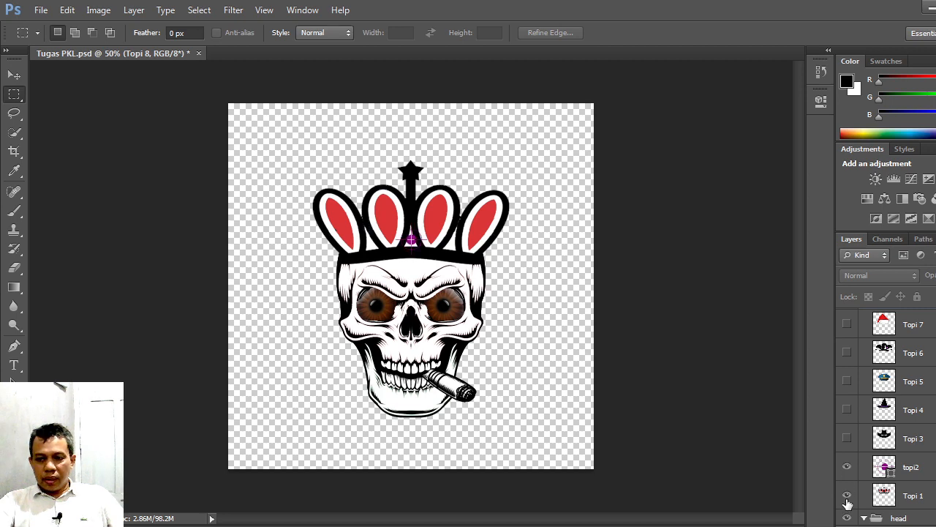
pyautogui.click(847, 498)
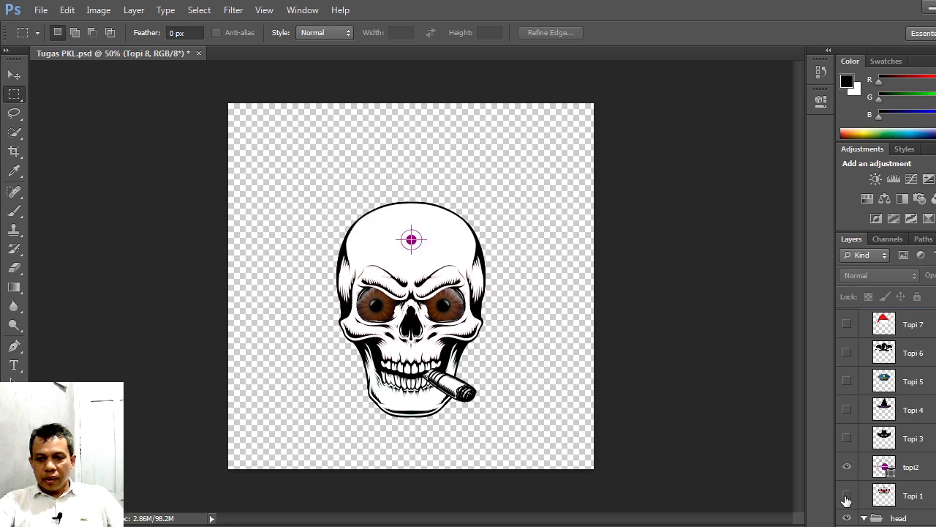
pyautogui.click(847, 438)
pyautogui.click(847, 467)
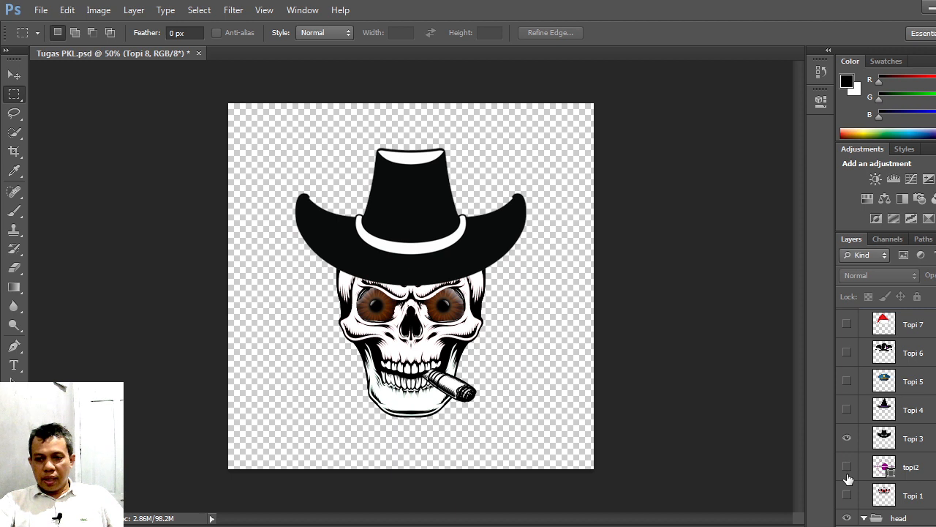
# Step: Swap the visible hat from Topi 3 to Topi 4, Topi 5 and Topi 6 in turn, hiding each previous one
pyautogui.click(847, 409)
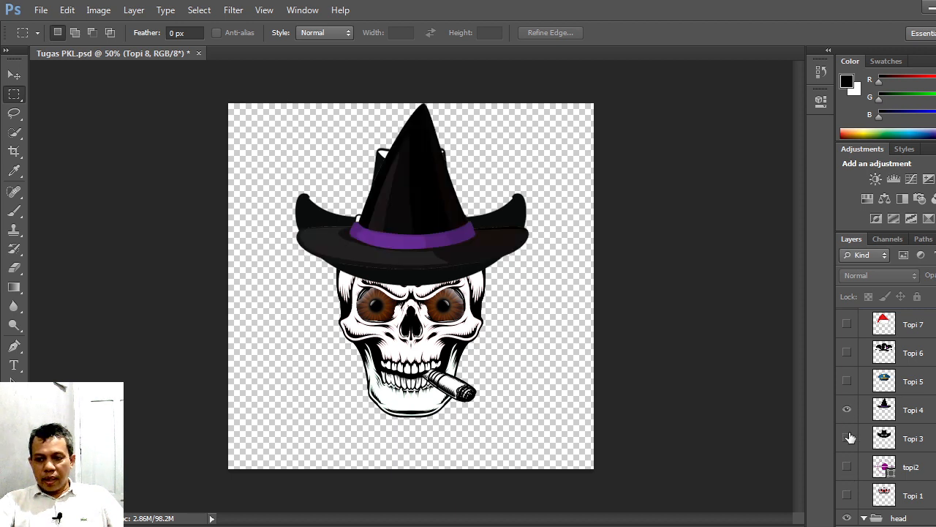
pyautogui.click(847, 439)
pyautogui.click(847, 382)
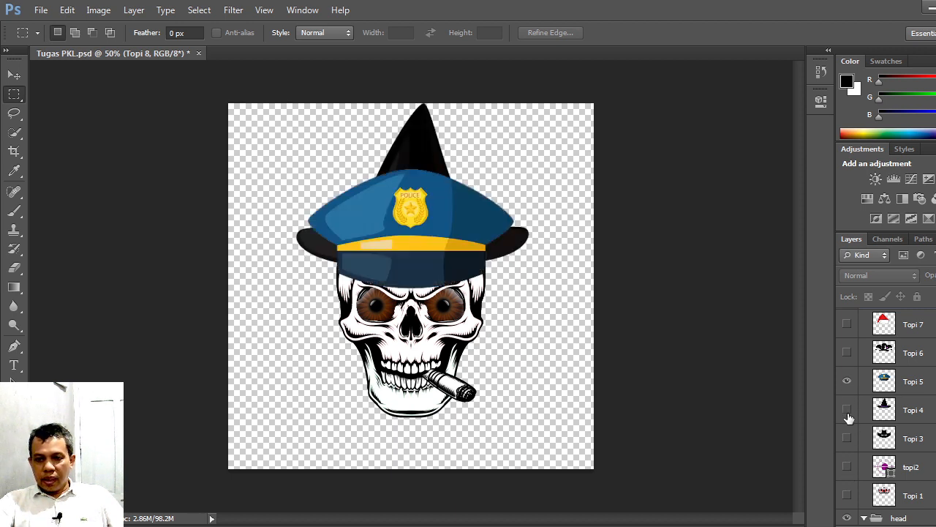
pyautogui.click(847, 410)
pyautogui.scroll(1, 847, 417)
pyautogui.click(847, 386)
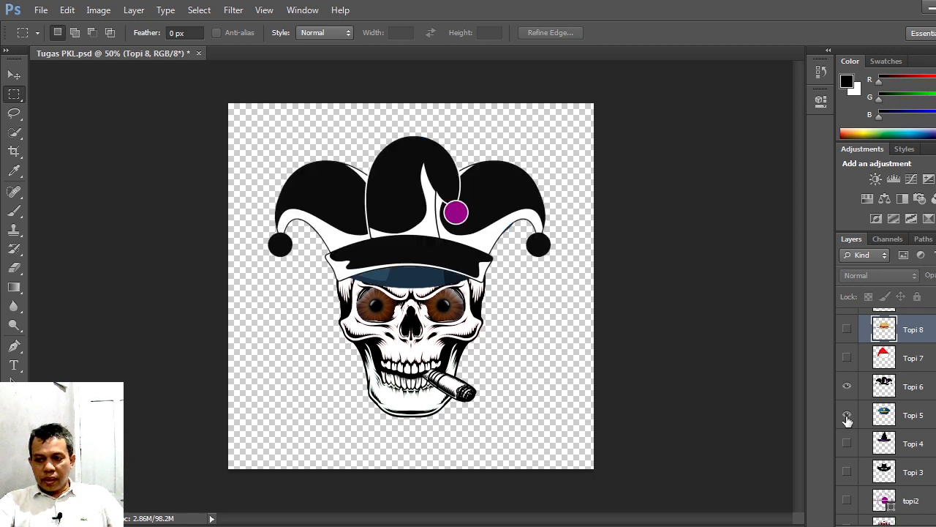
pyautogui.click(847, 414)
# Step: Swap the visible hat from Topi 6 to Topi 7 and on to Topi 8, hiding each previous one
pyautogui.scroll(1, 847, 422)
pyautogui.click(846, 392)
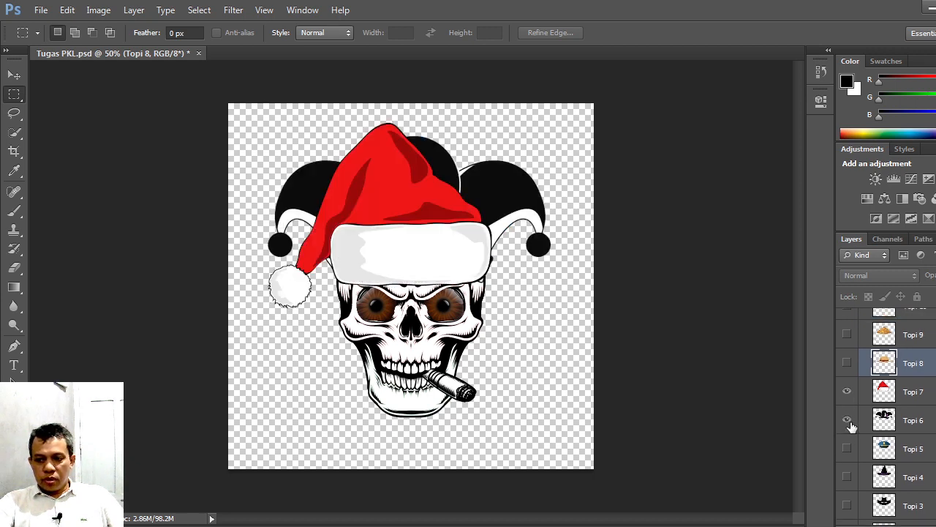
pyautogui.click(847, 420)
pyautogui.scroll(1, 849, 422)
pyautogui.click(847, 396)
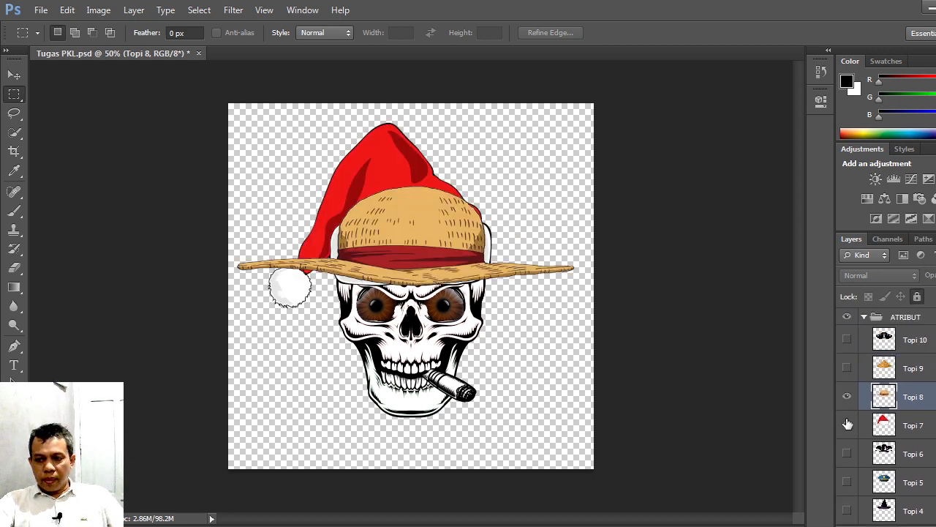
pyautogui.click(847, 424)
# Step: Swap the visible hat to Topi 9 and on to Topi 10, switching Topi 10 off and on again
pyautogui.click(846, 368)
pyautogui.click(847, 397)
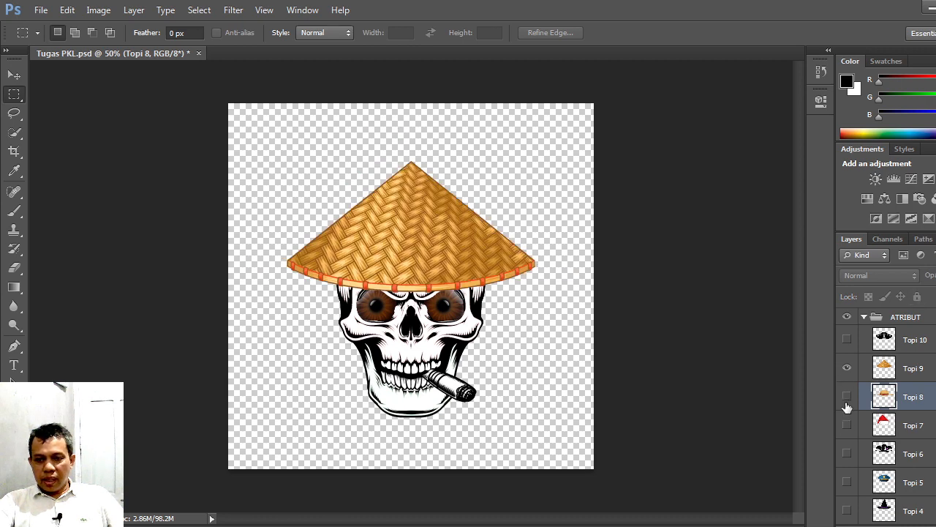
pyautogui.click(847, 340)
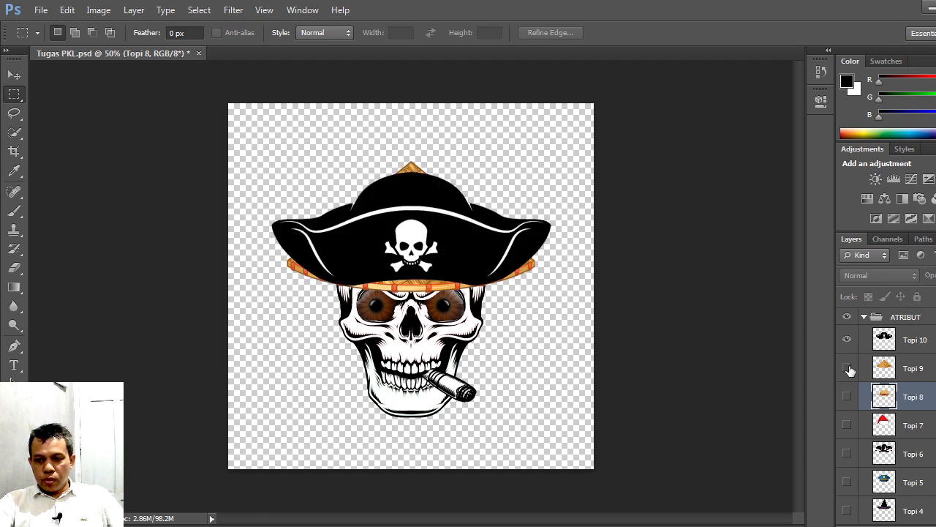
pyautogui.click(847, 369)
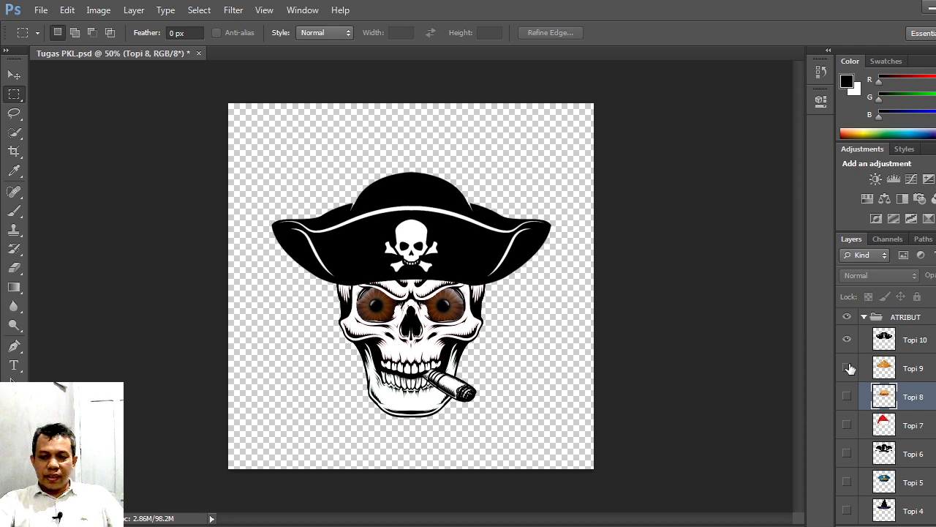
pyautogui.click(847, 339)
pyautogui.click(847, 340)
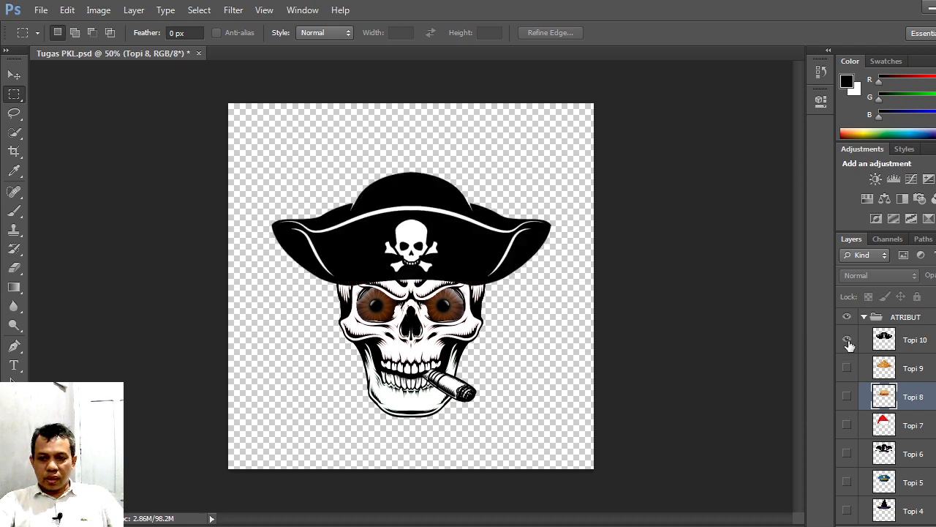
# Step: Preview the Topi 6 to Topi 9 hats stacked together with Topi 10, and hide all five layers again
pyautogui.click(847, 369)
pyautogui.click(847, 396)
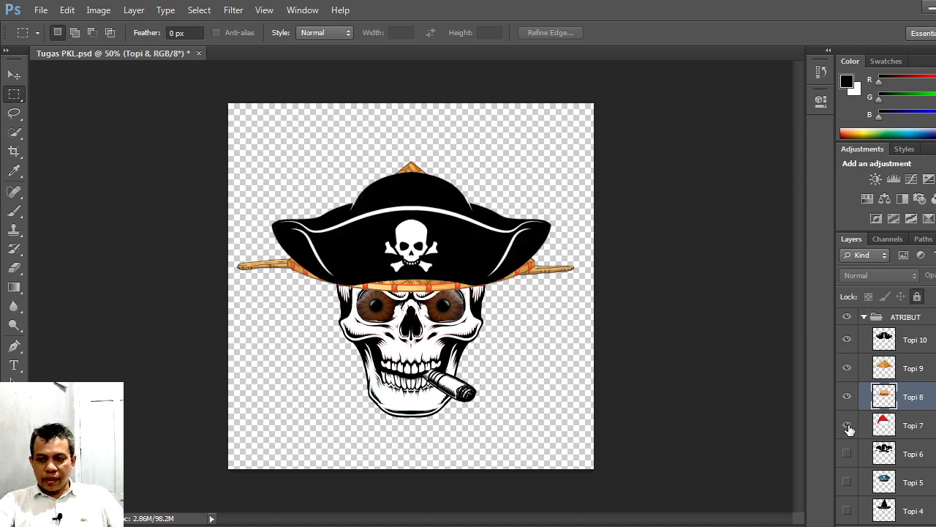
pyautogui.click(847, 425)
pyautogui.click(847, 453)
pyautogui.click(847, 396)
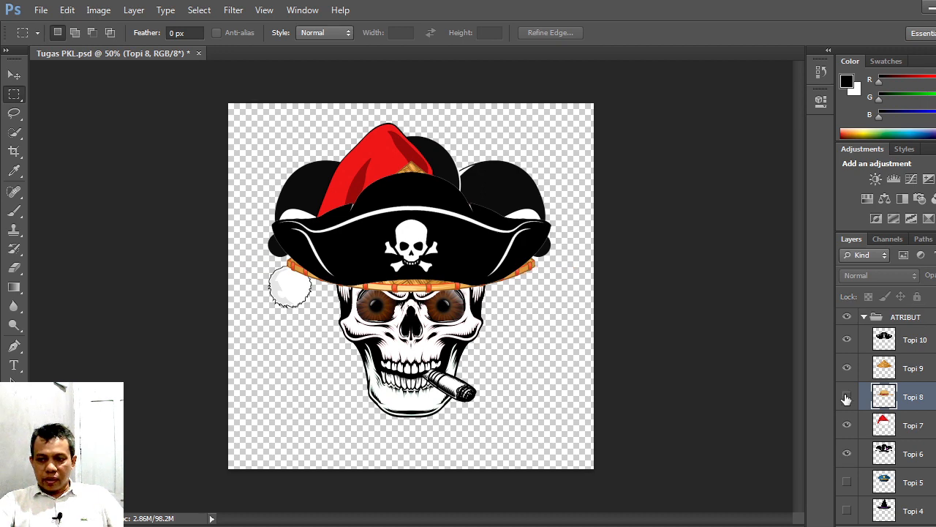
pyautogui.click(847, 368)
pyautogui.click(847, 339)
pyautogui.click(847, 425)
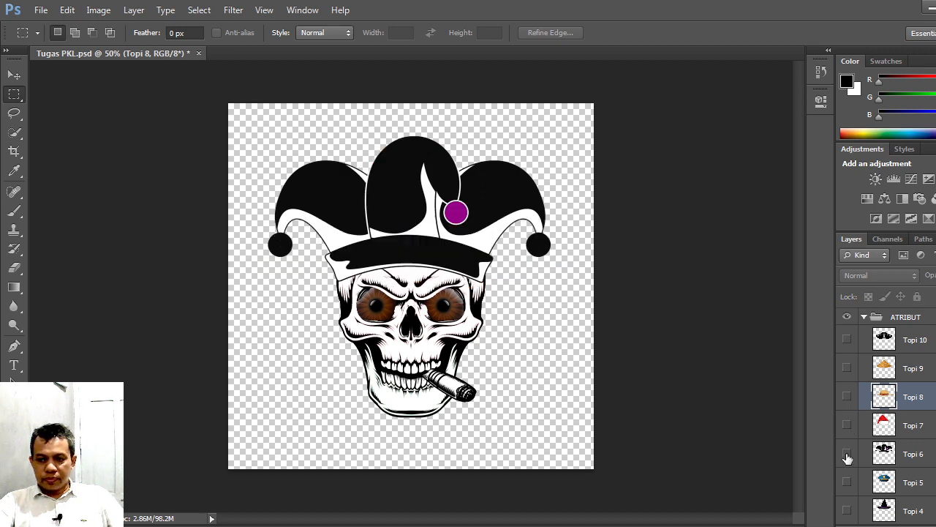
pyautogui.click(847, 453)
# Step: Make the Topi 4 witch hat layer in the ATRIBUT group visible on the skull
pyautogui.scroll(-6, 849, 449)
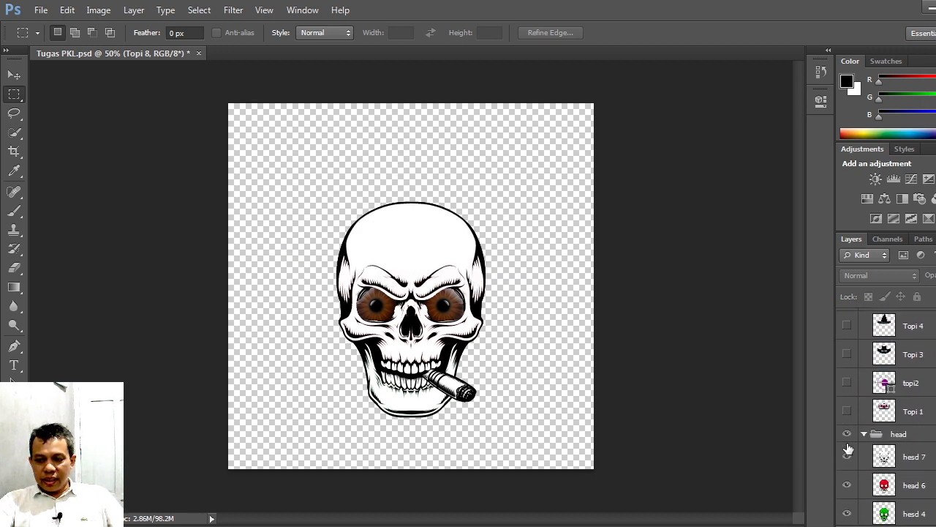
pyautogui.scroll(-2, 849, 449)
pyautogui.scroll(6, 849, 449)
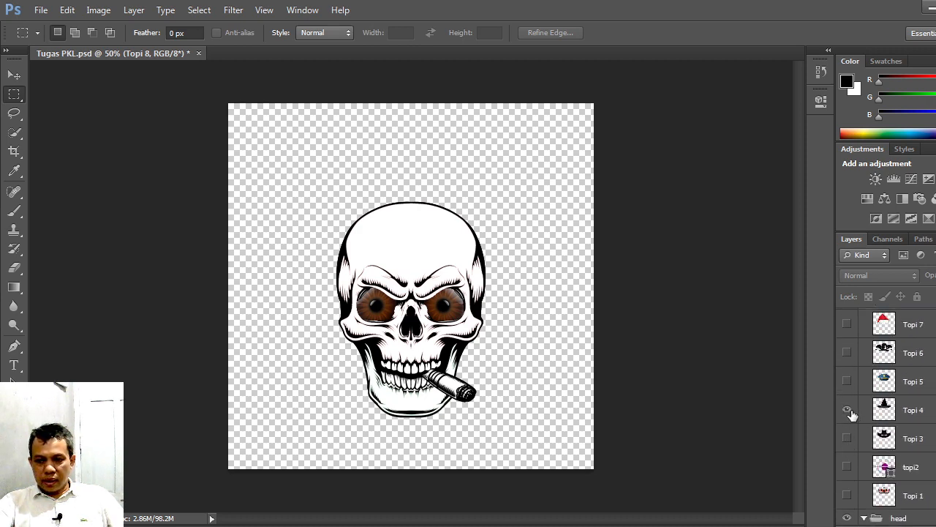
pyautogui.click(847, 410)
# Step: Make the coral, light blue, green, magenta and turquoise layers in the Background group visible one by one
pyautogui.scroll(-8, 846, 428)
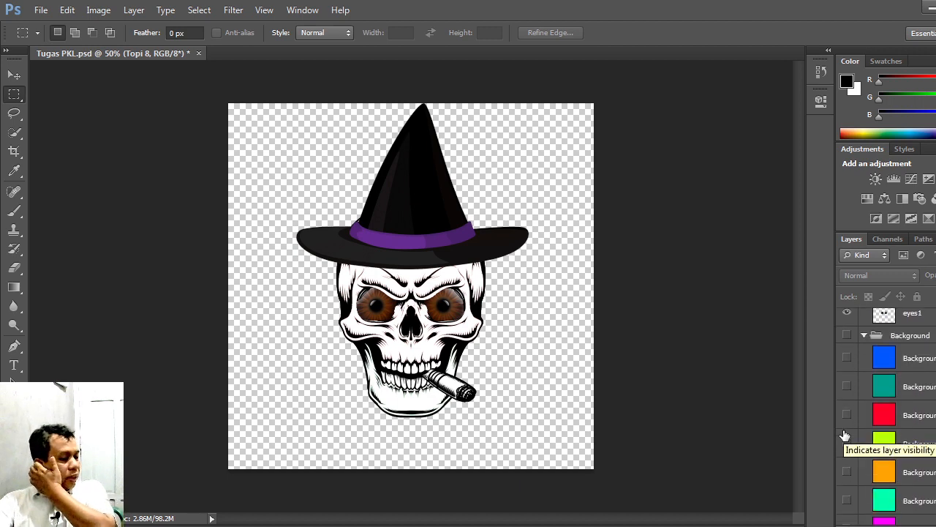
pyautogui.scroll(-4, 845, 435)
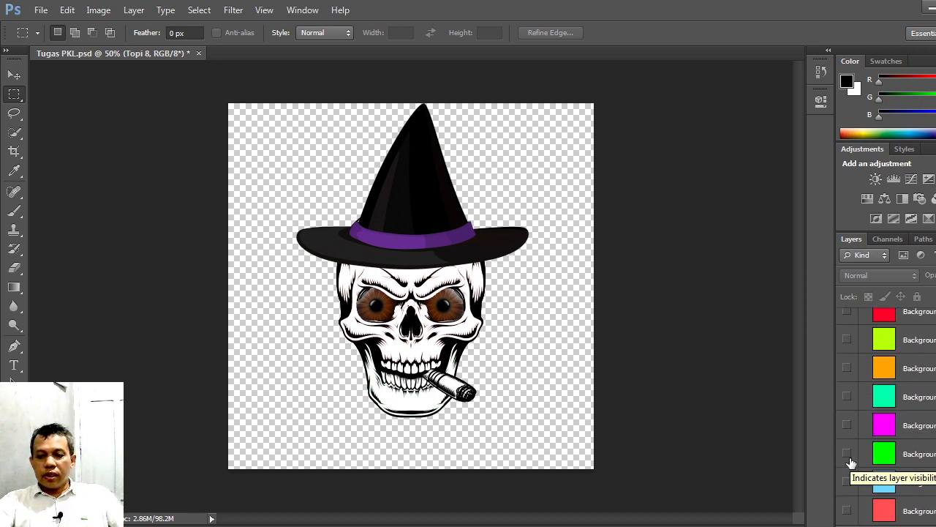
pyautogui.click(847, 510)
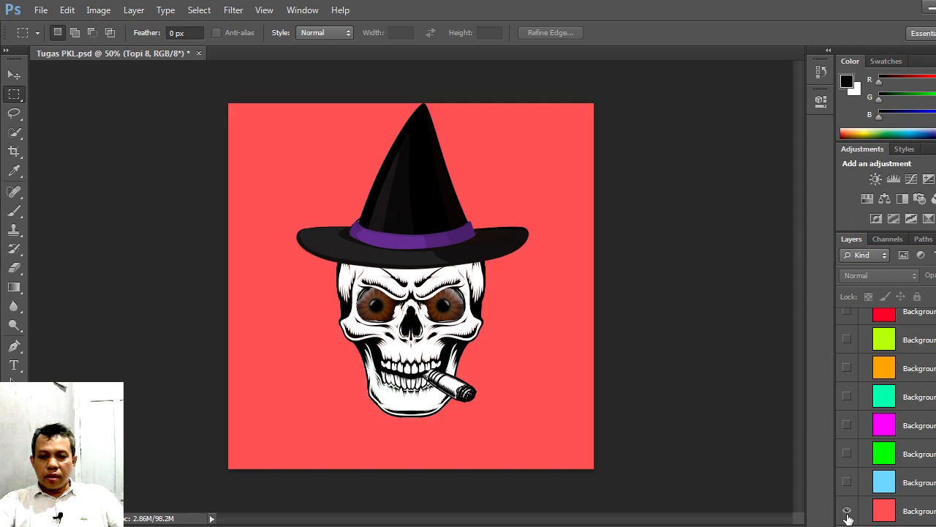
pyautogui.click(847, 483)
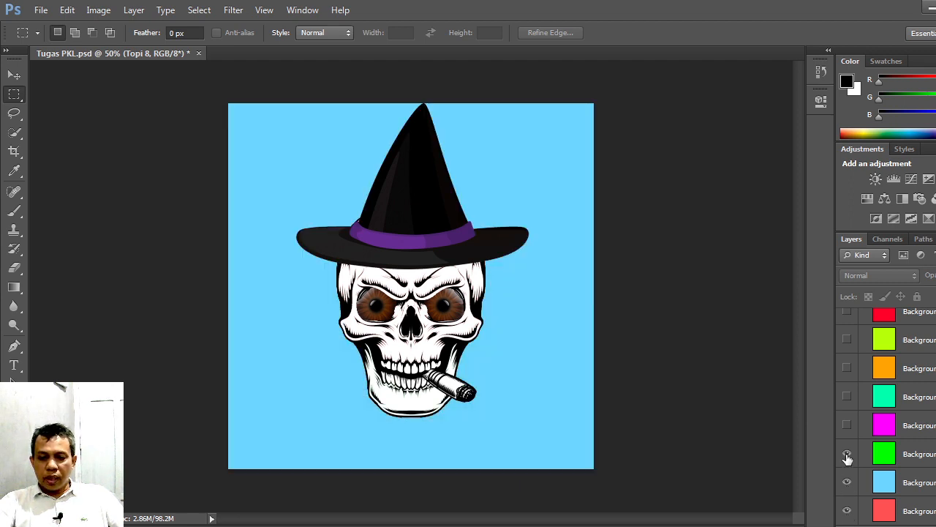
pyautogui.click(847, 455)
pyautogui.click(847, 427)
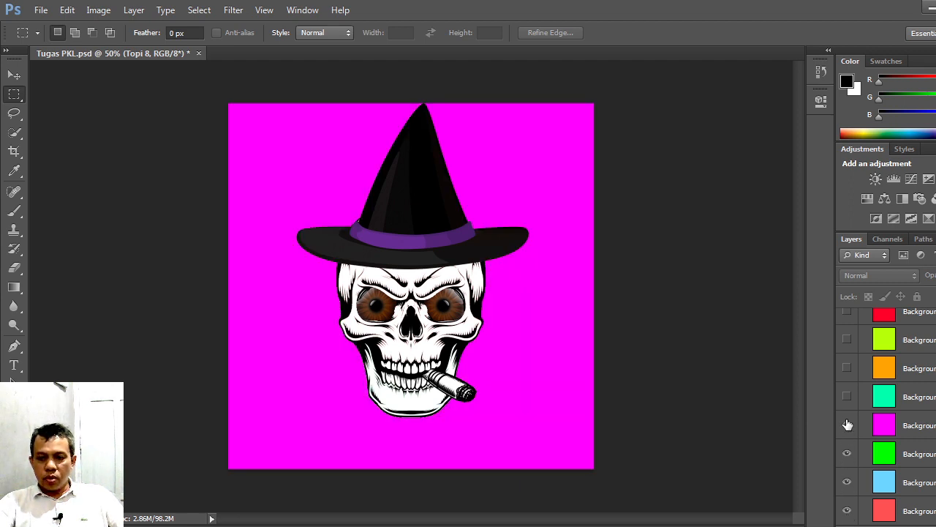
pyautogui.click(848, 396)
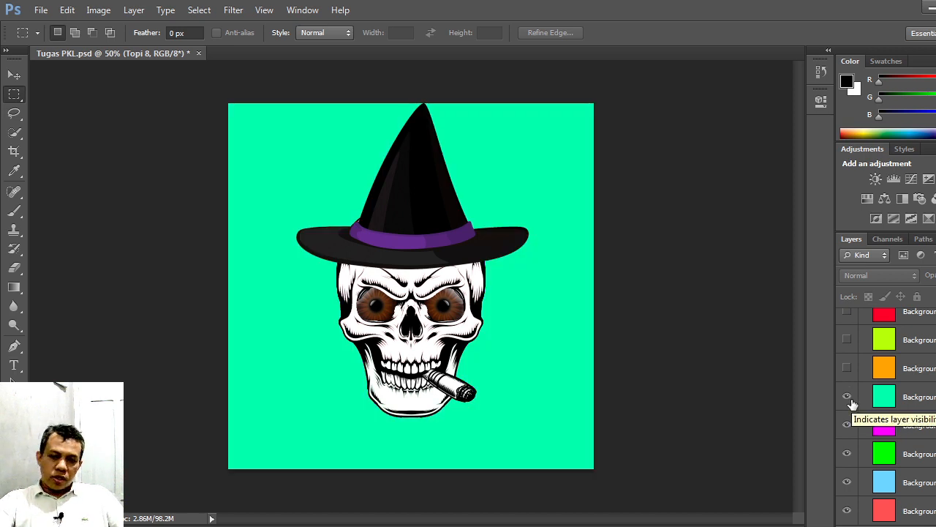
# Step: Make the remaining Background layers visible one by one: orange, lime, red, teal and blue
pyautogui.click(847, 368)
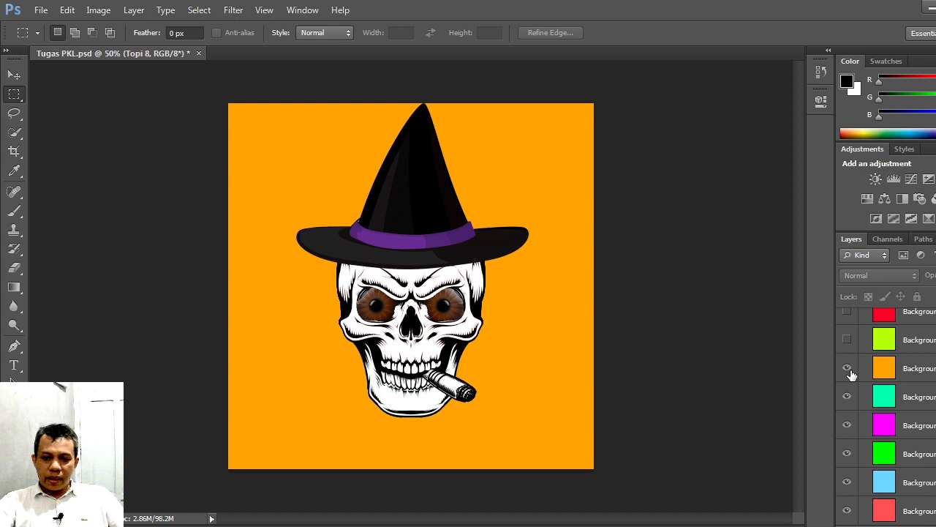
pyautogui.click(847, 340)
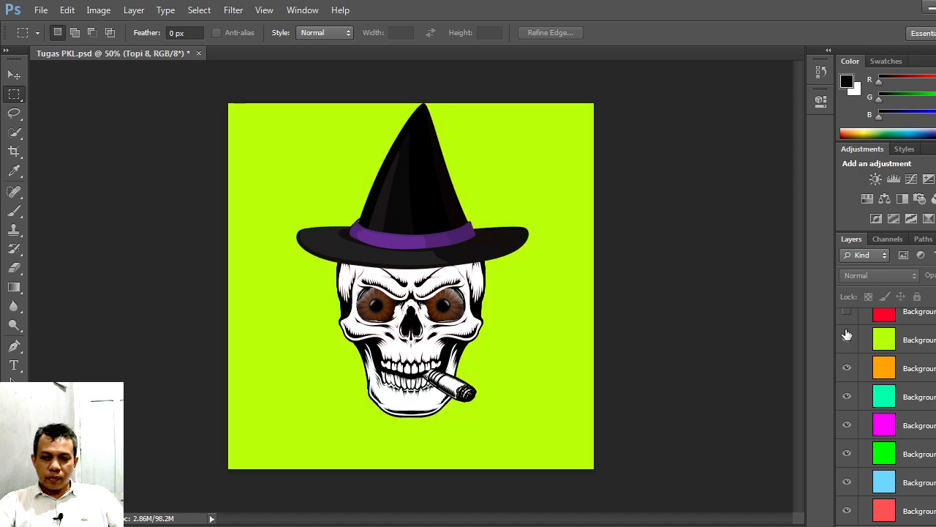
pyautogui.scroll(2, 848, 368)
pyautogui.click(848, 367)
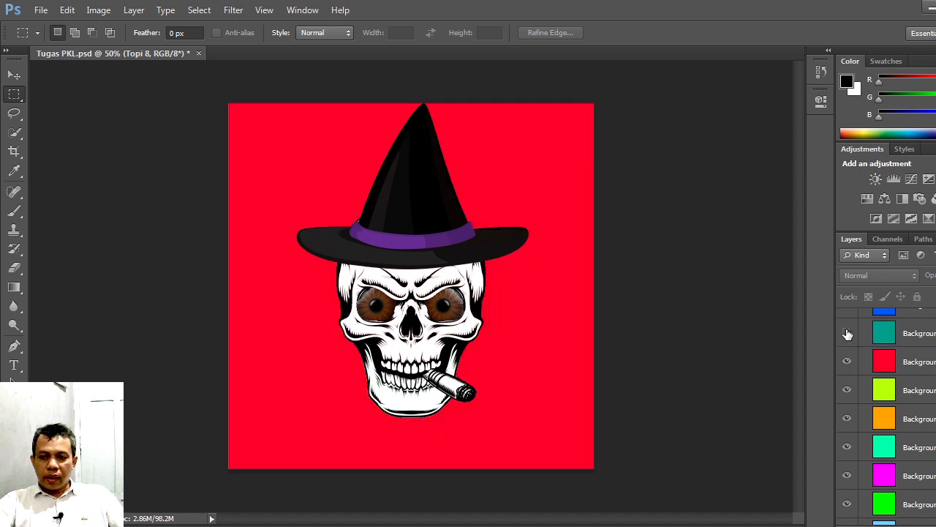
pyautogui.click(846, 334)
pyautogui.scroll(2, 847, 369)
pyautogui.click(847, 338)
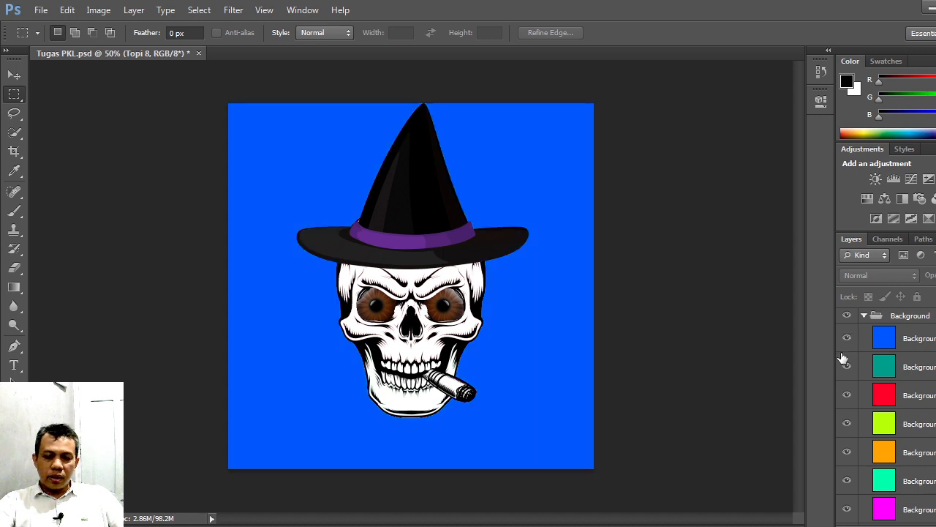
# Step: Look through the whole layer stack, examining the layers in the Background, Eyes, head and ATRIBUT groups
pyautogui.scroll(-2, 857, 444)
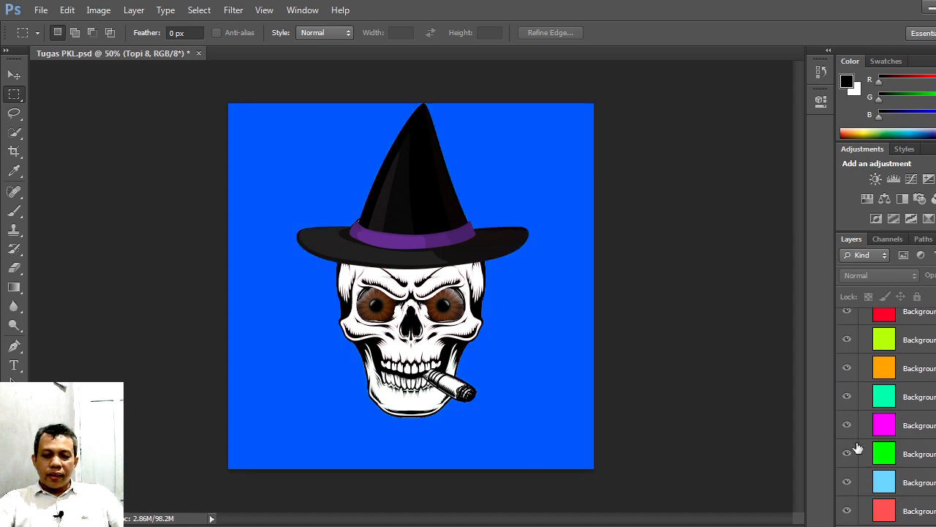
pyautogui.scroll(3, 857, 446)
pyautogui.scroll(3, 858, 448)
pyautogui.scroll(-6, 857, 448)
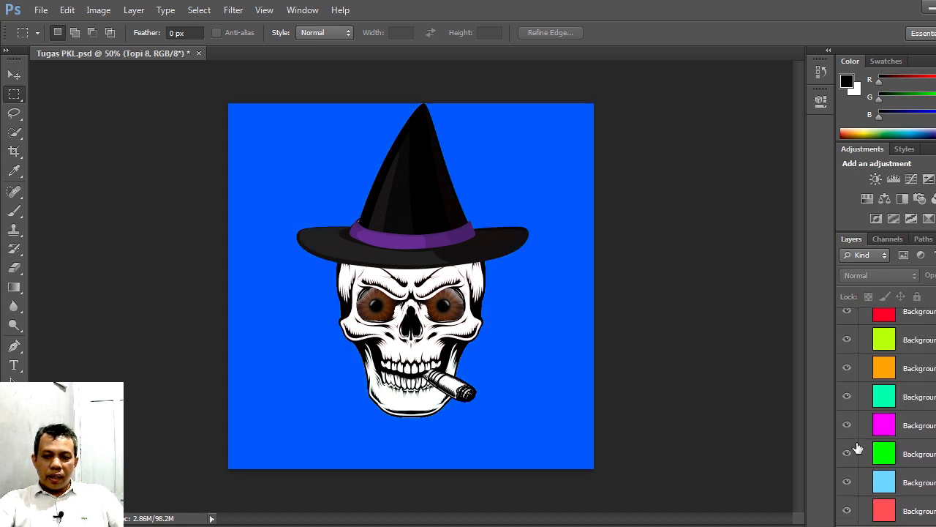
pyautogui.scroll(3, 858, 449)
pyautogui.scroll(5, 858, 449)
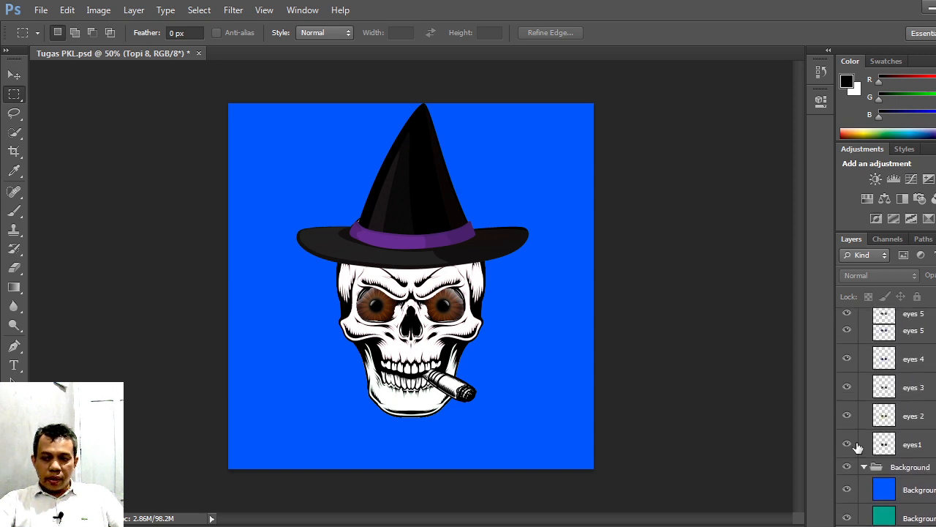
pyautogui.scroll(8, 858, 447)
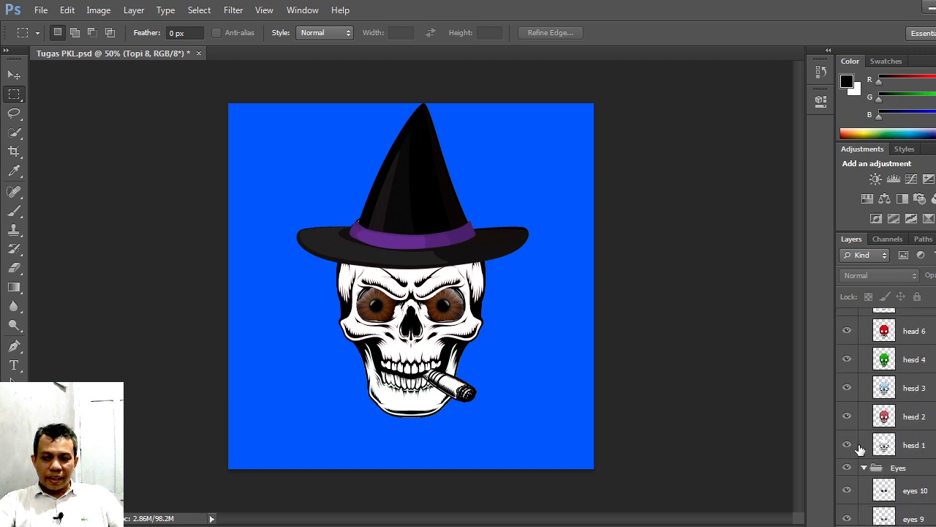
pyautogui.scroll(3, 862, 452)
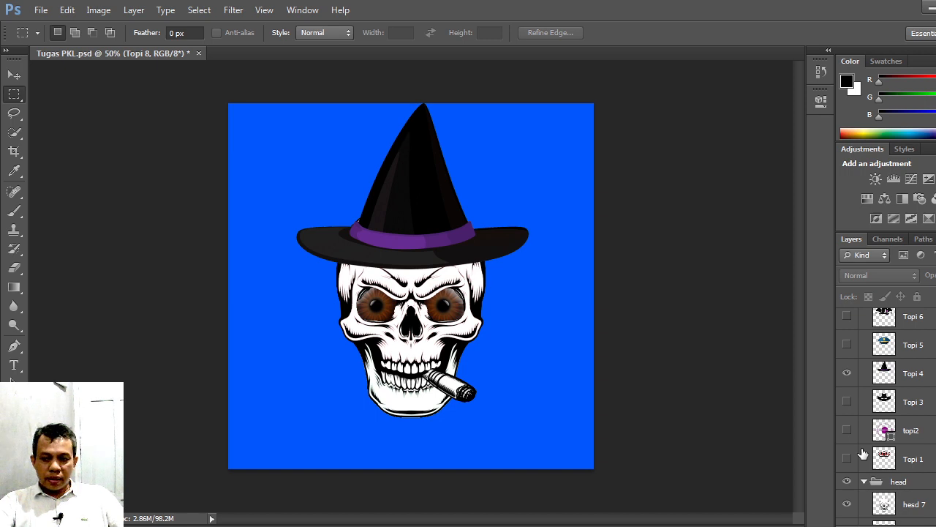
pyautogui.scroll(4, 863, 454)
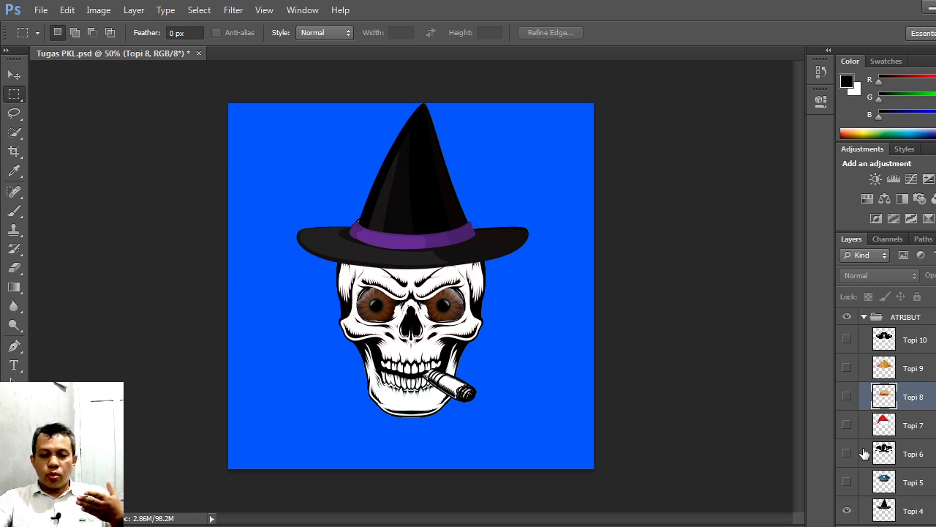
pyautogui.scroll(-10, 865, 454)
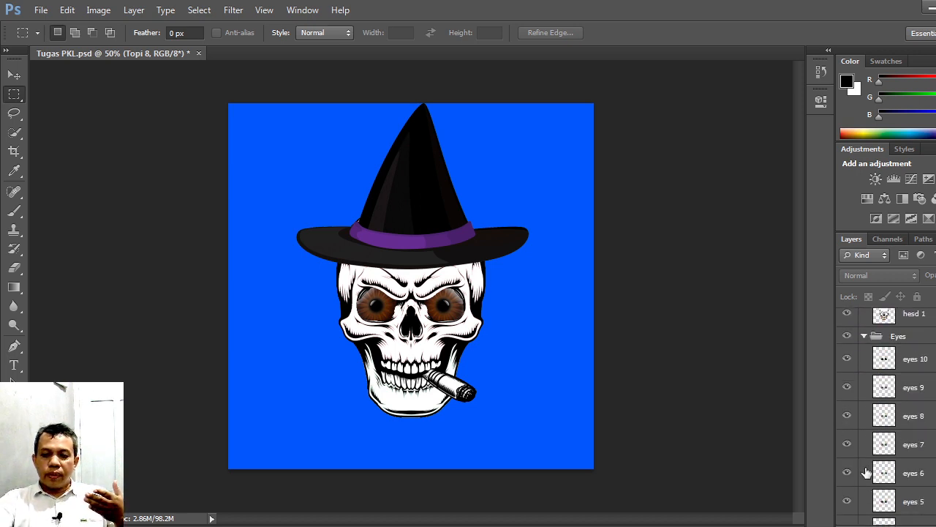
pyautogui.scroll(5, 867, 472)
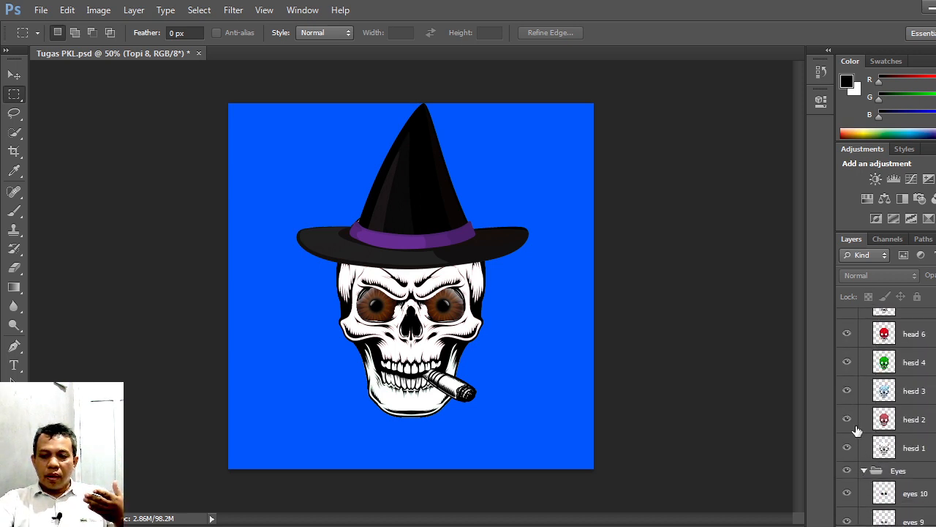
# Step: Hide the hesd 7 and hesd 4 layers in the head group and show the red head 6 layer on the skull
pyautogui.click(846, 362)
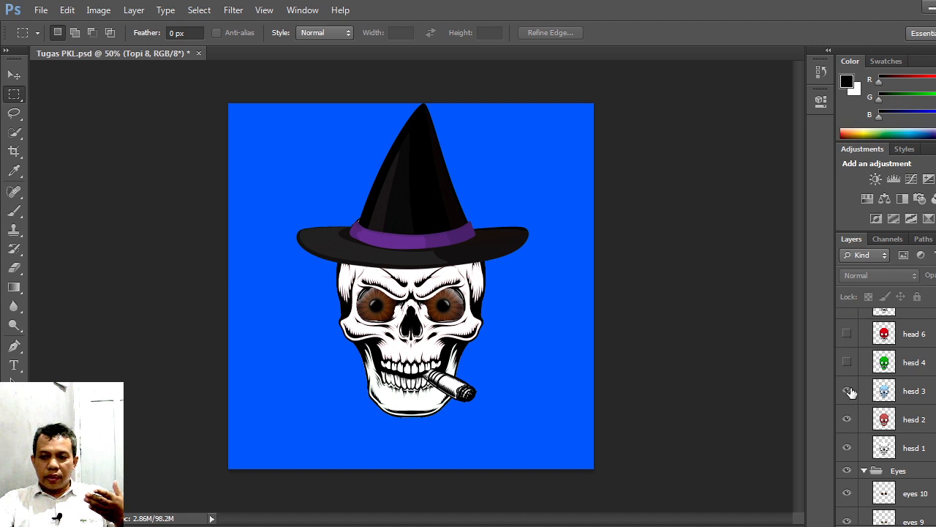
pyautogui.scroll(2, 848, 392)
pyautogui.click(849, 374)
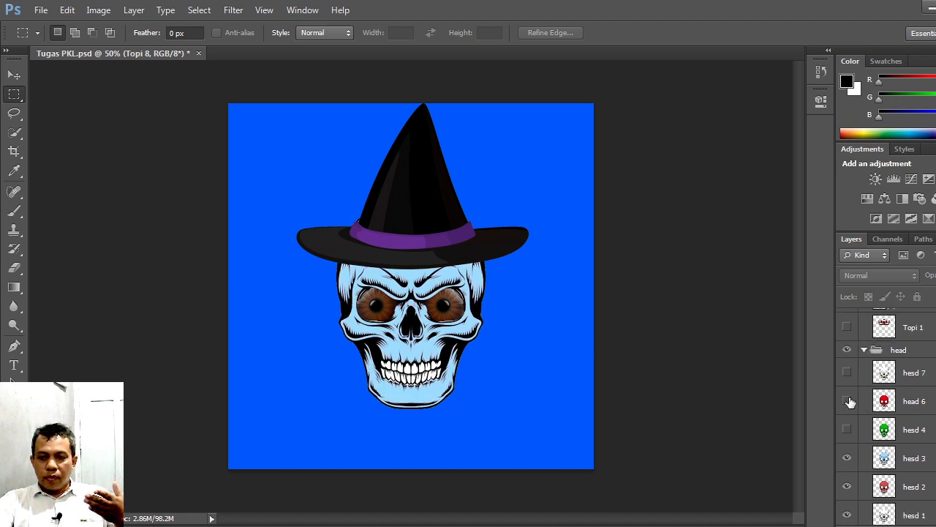
pyautogui.click(847, 401)
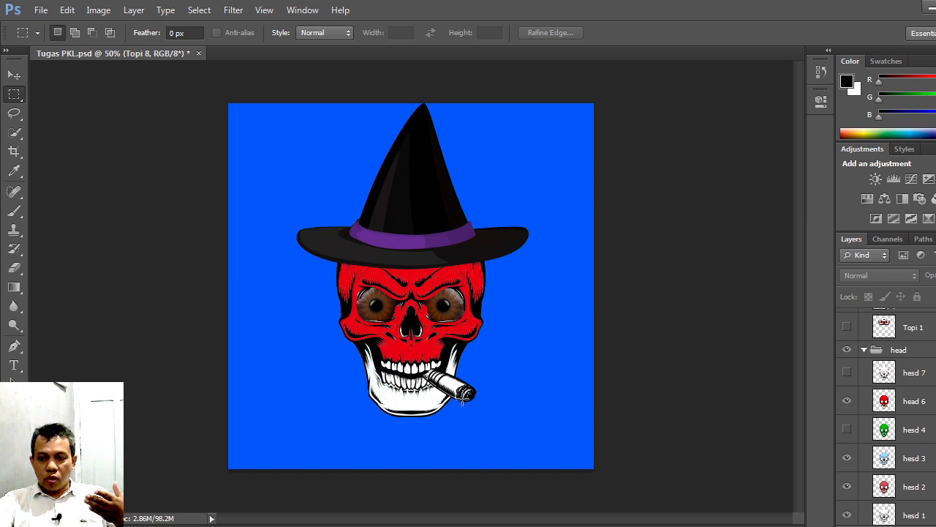
# Step: Swap the Topi 4 witch hat for the Topi 1 hat in the ATRIBUT group
pyautogui.scroll(4, 834, 377)
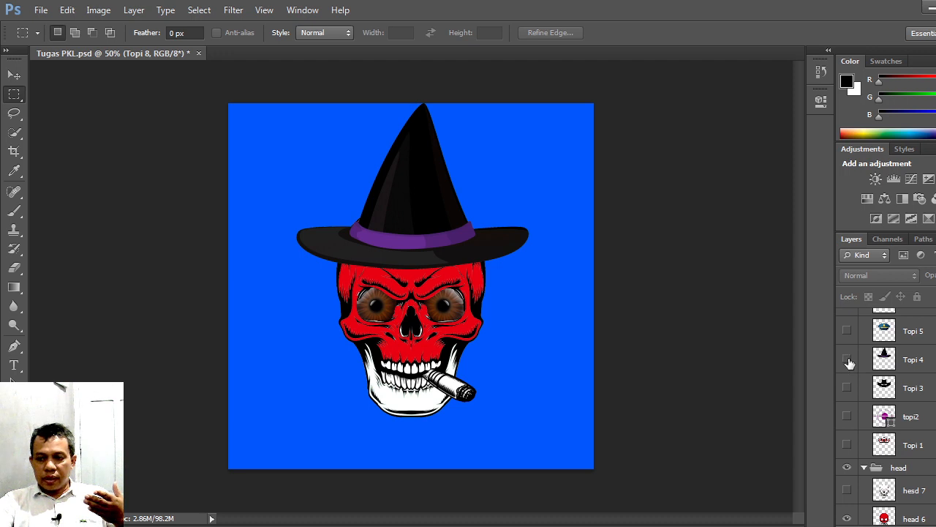
pyautogui.click(847, 359)
pyautogui.click(847, 445)
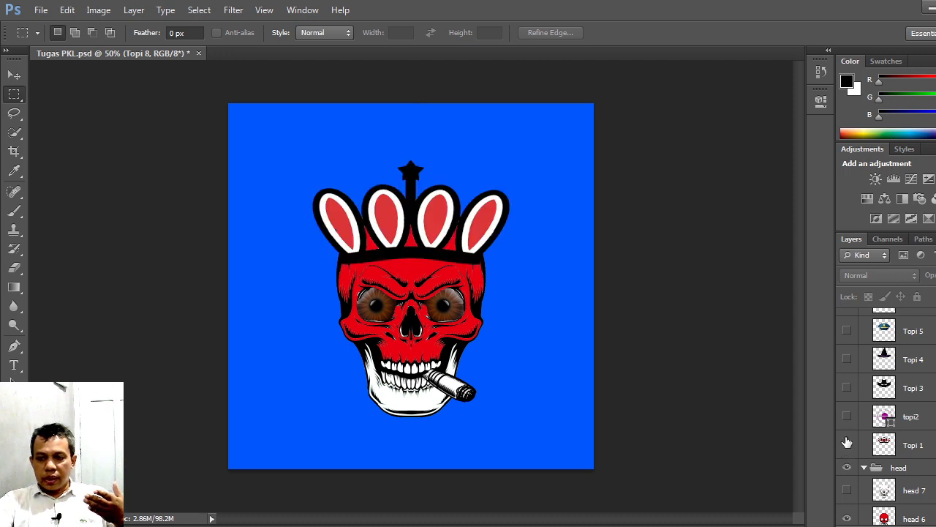
# Step: Hide the visible layers in the Eyes group so that only the purple eyes 5 layer is shown on the skull
pyautogui.scroll(-4, 847, 442)
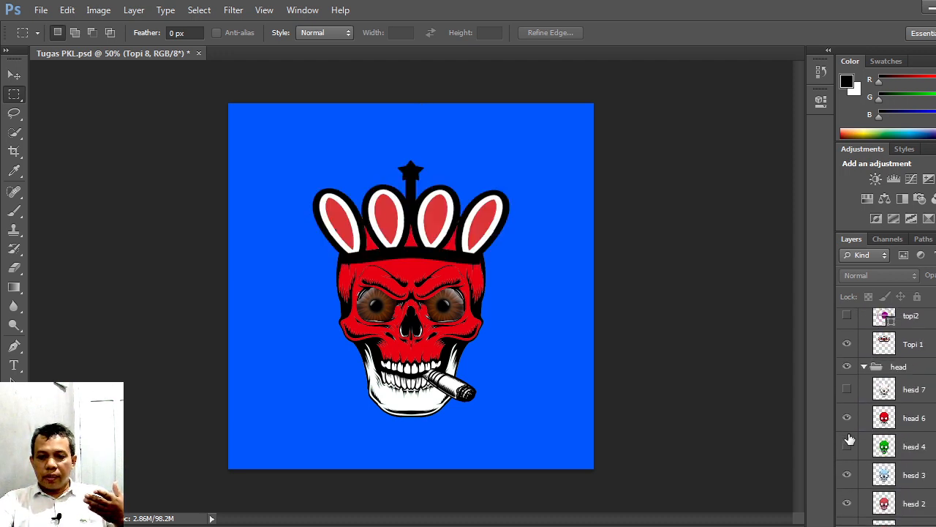
pyautogui.scroll(-10, 850, 439)
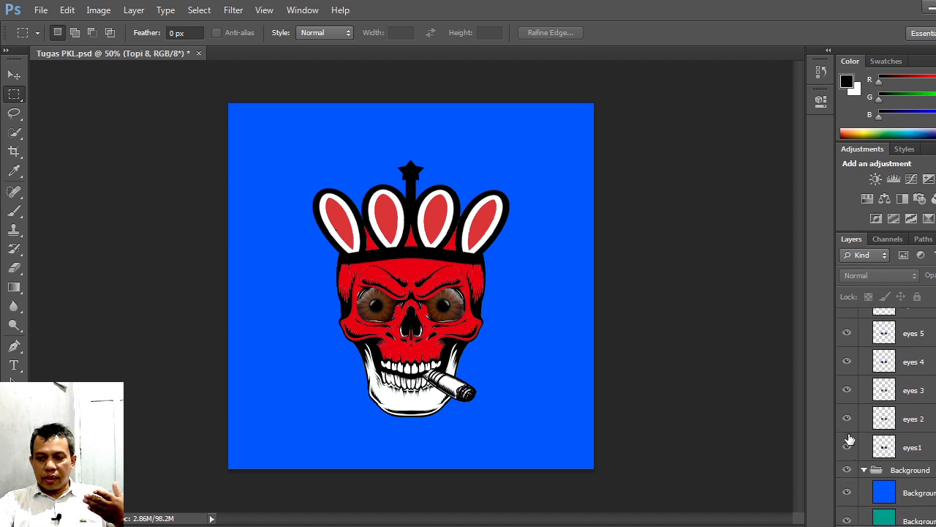
pyautogui.click(847, 447)
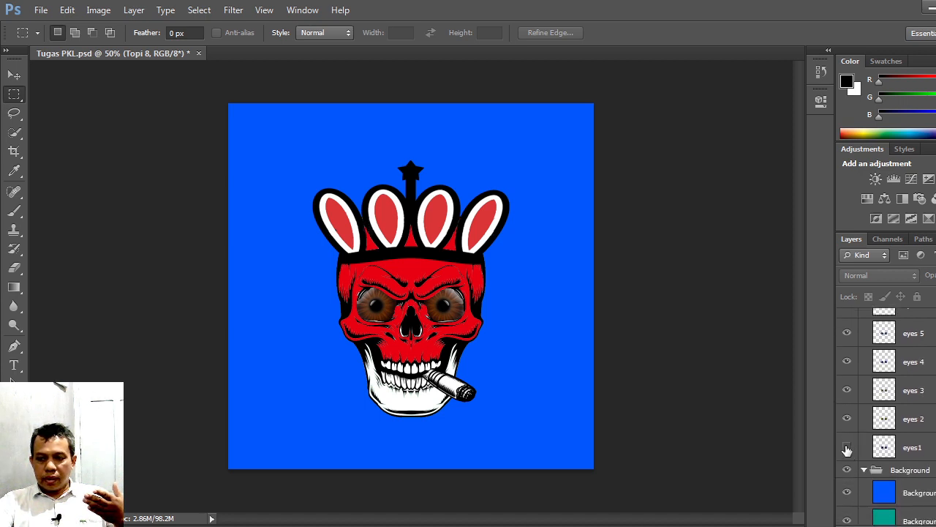
pyautogui.moveTo(847, 449); pyautogui.dragTo(849, 332)
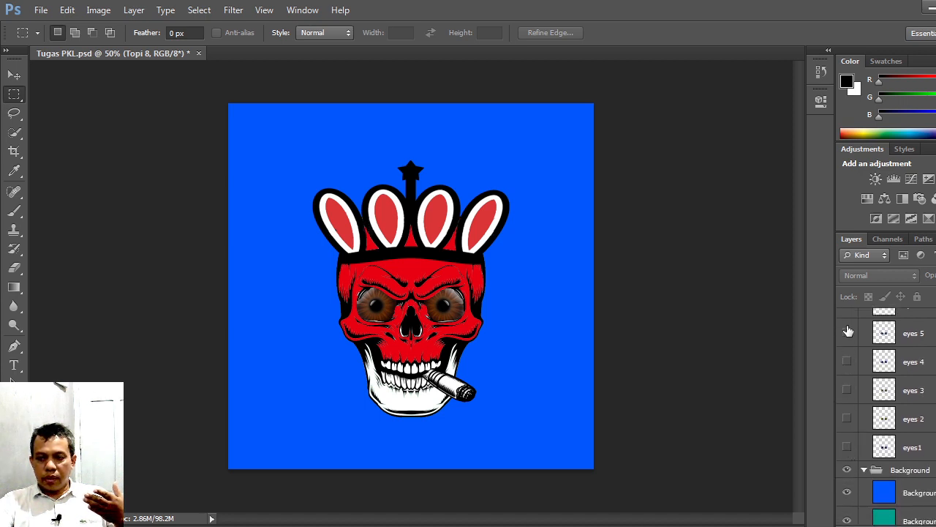
pyautogui.scroll(5, 849, 332)
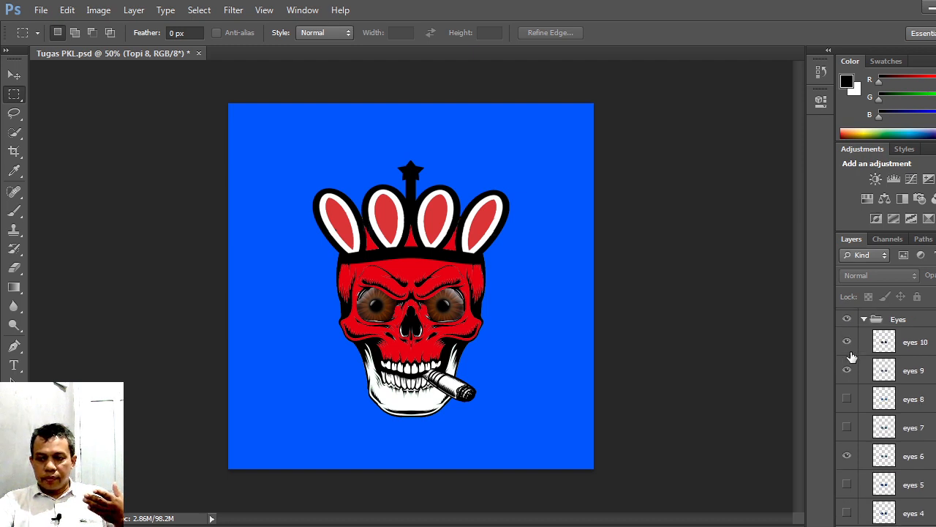
pyautogui.click(847, 370)
pyautogui.click(846, 342)
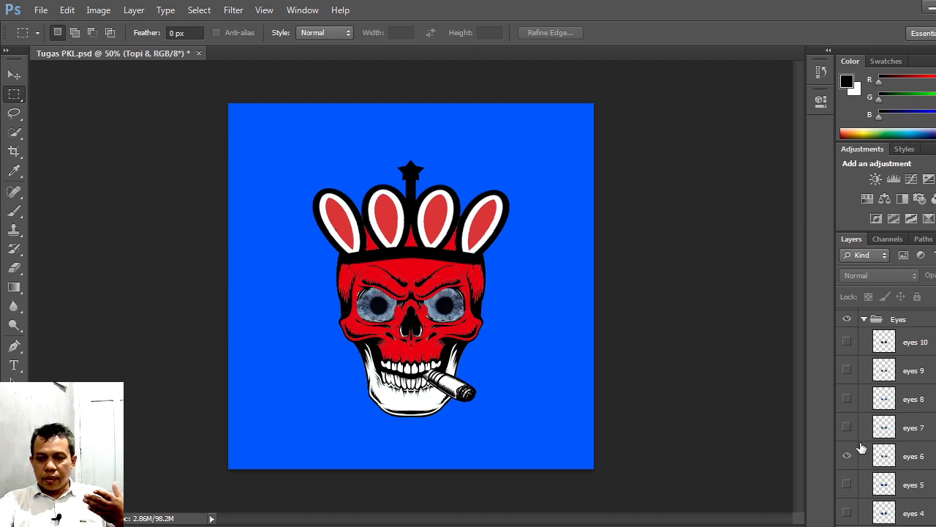
pyautogui.click(848, 455)
pyautogui.click(849, 487)
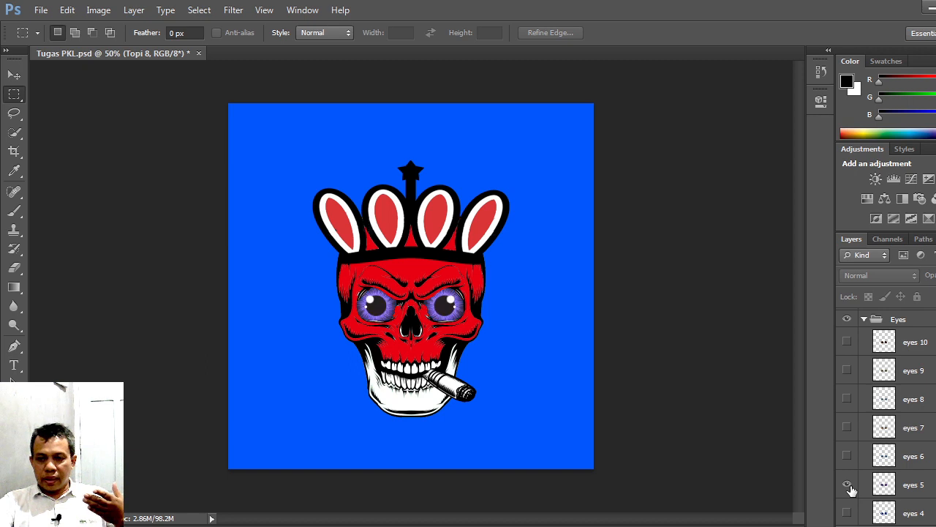
pyautogui.scroll(-3, 849, 485)
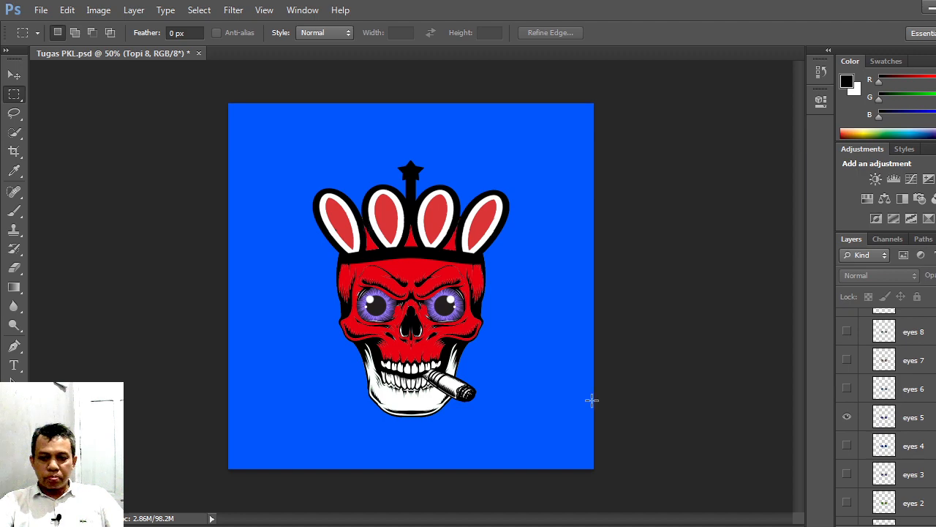
# Step: Switch to Chrome and search Google for GNFTY in a new tab
pyautogui.moveTo(453, 525)
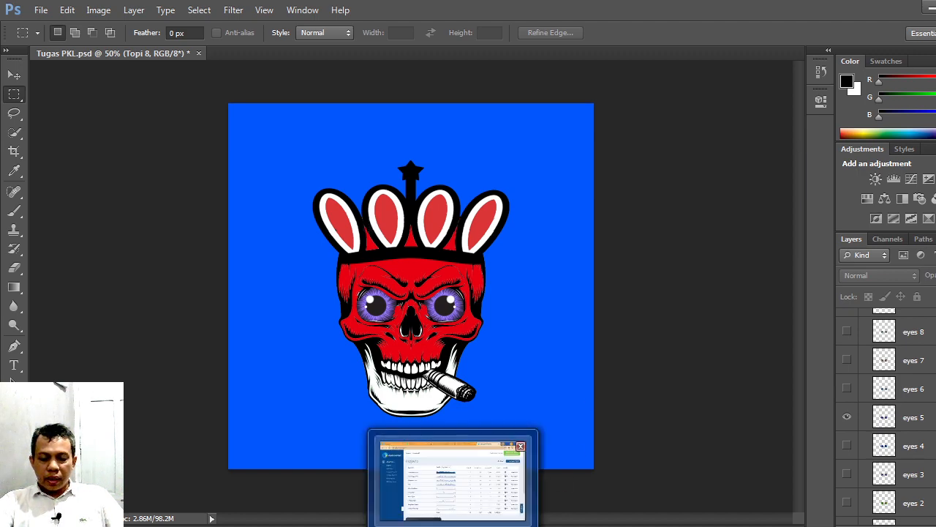
pyautogui.click(452, 479)
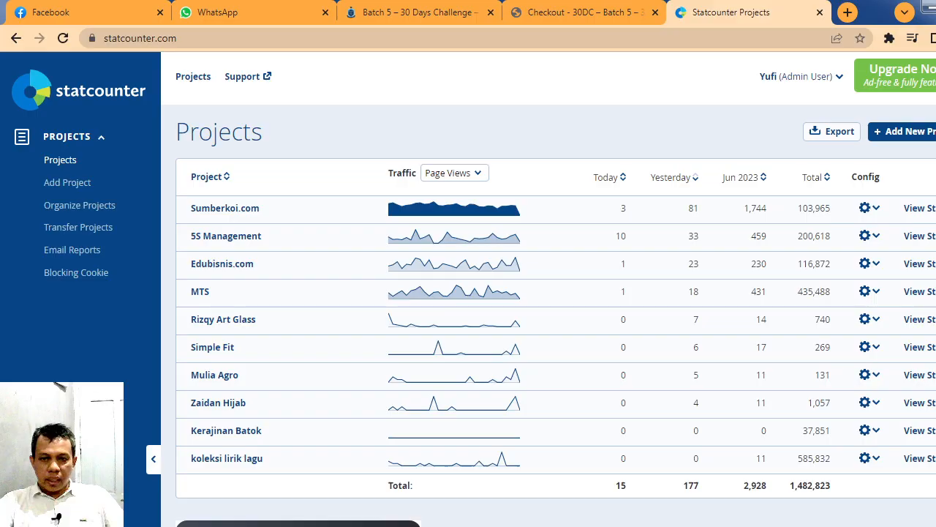
pyautogui.click(567, 12)
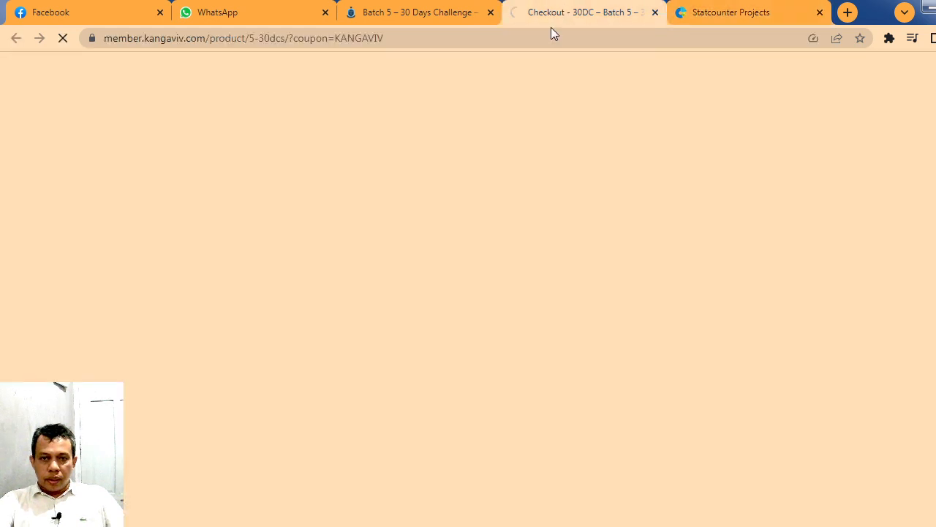
pyautogui.click(505, 41)
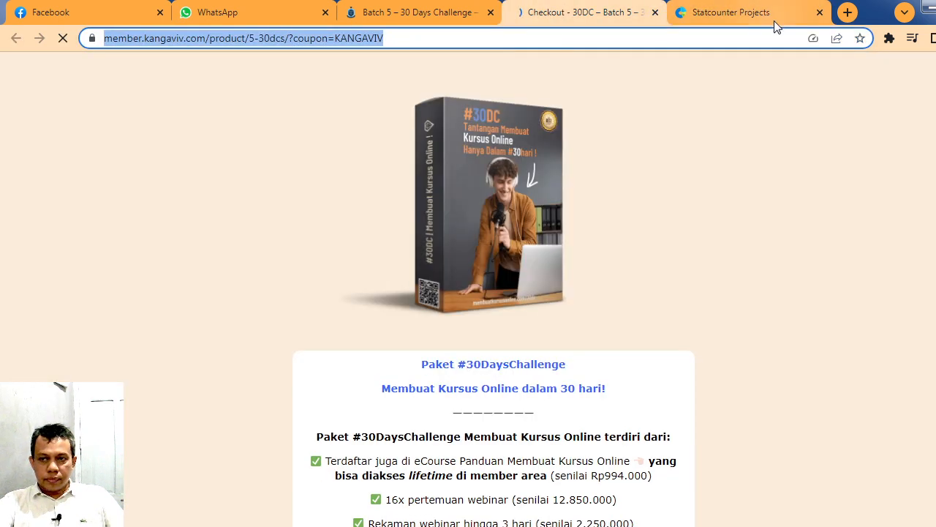
pyautogui.click(848, 12)
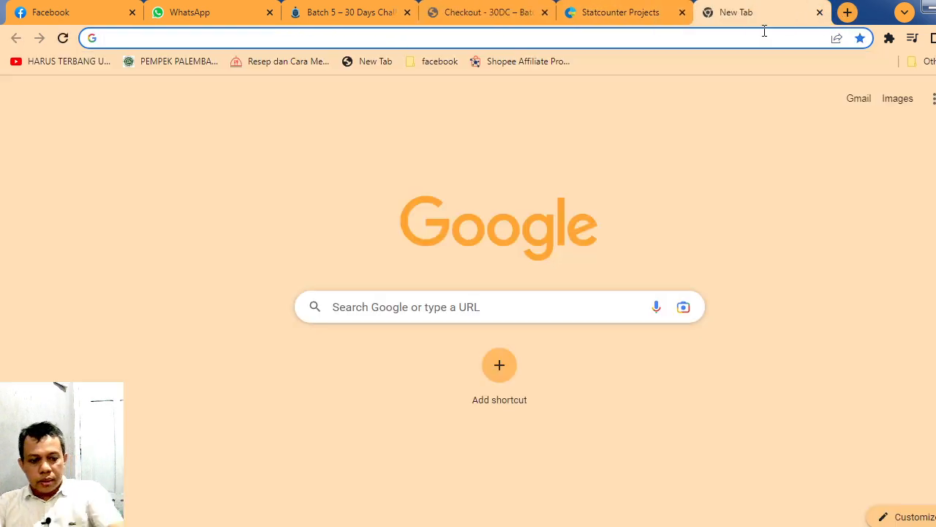
pyautogui.write('GN')
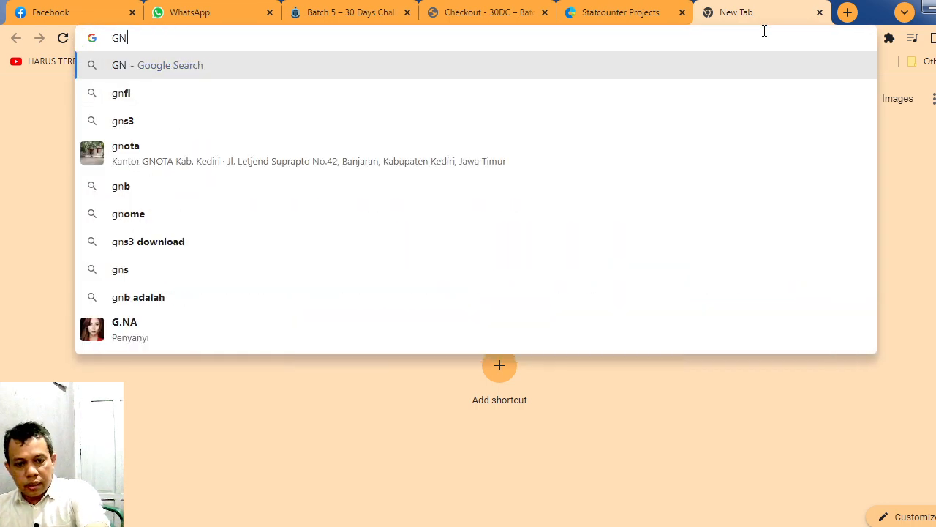
pyautogui.write('FTY')
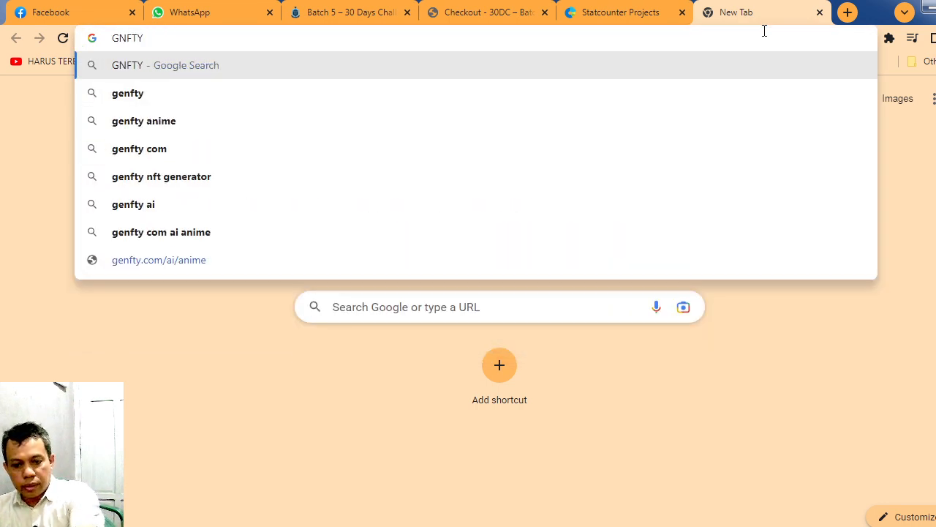
pyautogui.press('Return')
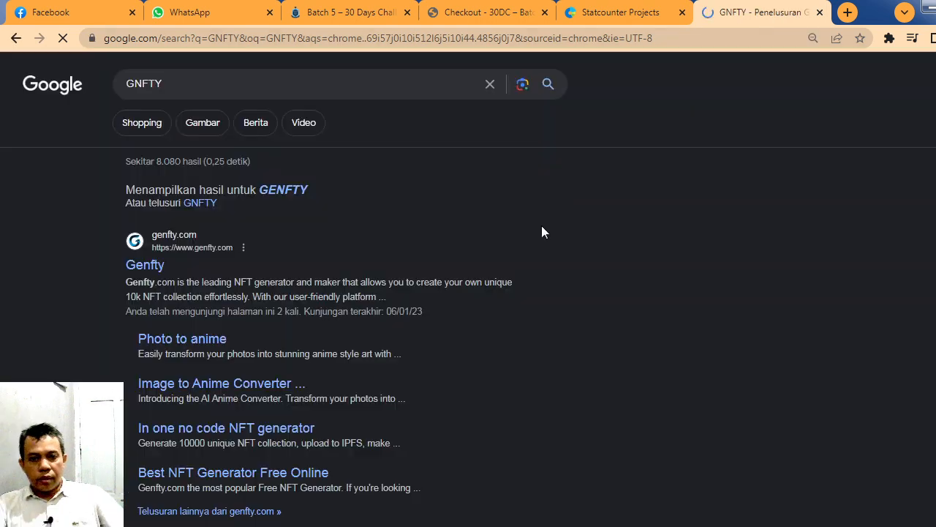
# Step: Open the NFT collection generator on genfty.com from the search results and dismiss the MetaMask dialog
pyautogui.click(156, 268)
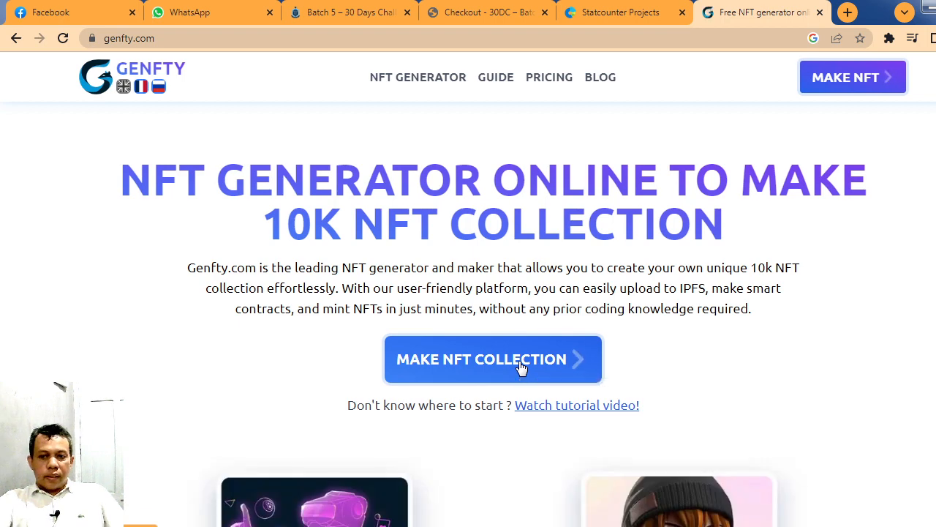
pyautogui.click(512, 357)
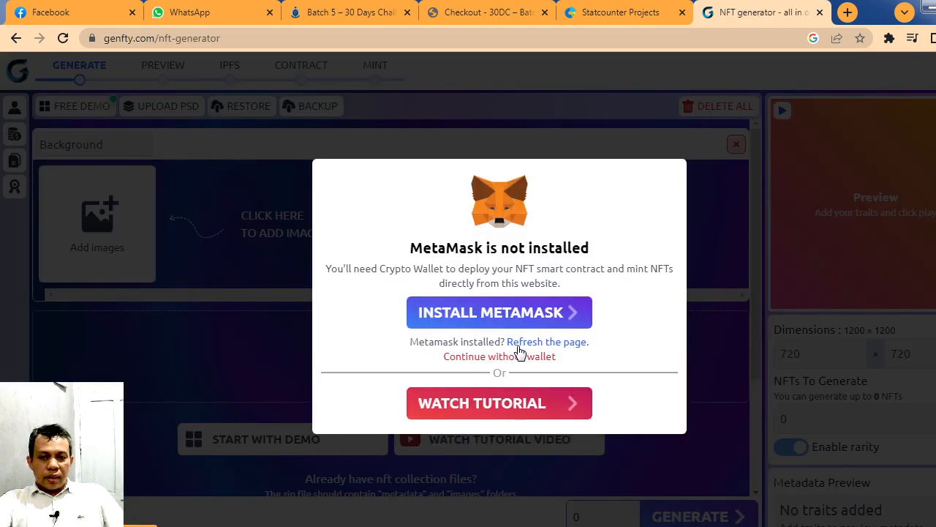
pyautogui.click(721, 189)
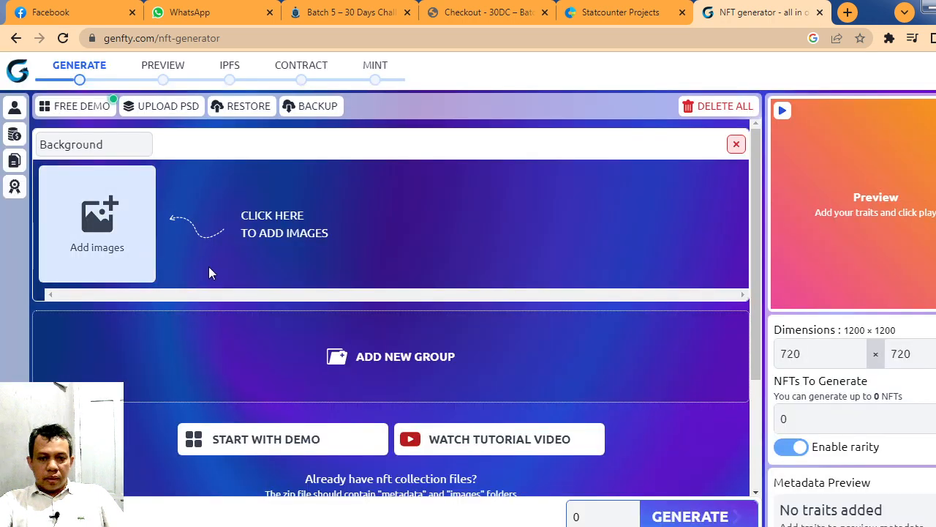
# Step: Upload the PSD file Tugas PKL.psd from the project2 skull folder inside the NFT folder on drive D
pyautogui.click(151, 109)
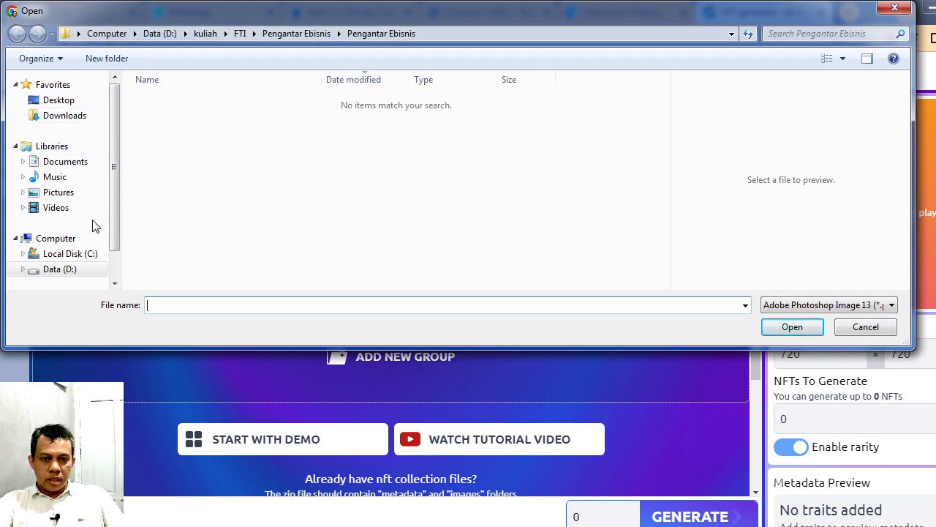
pyautogui.click(62, 275)
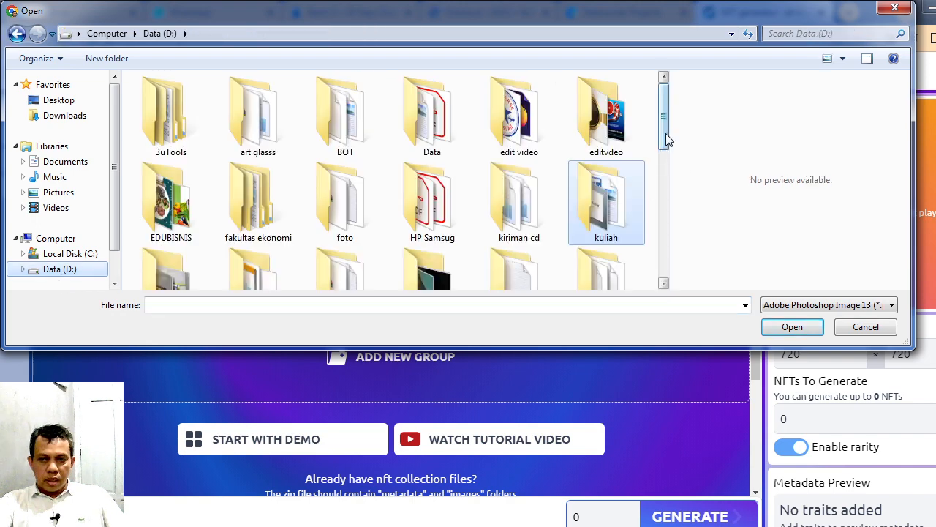
pyautogui.moveTo(665, 136); pyautogui.dragTo(663, 197)
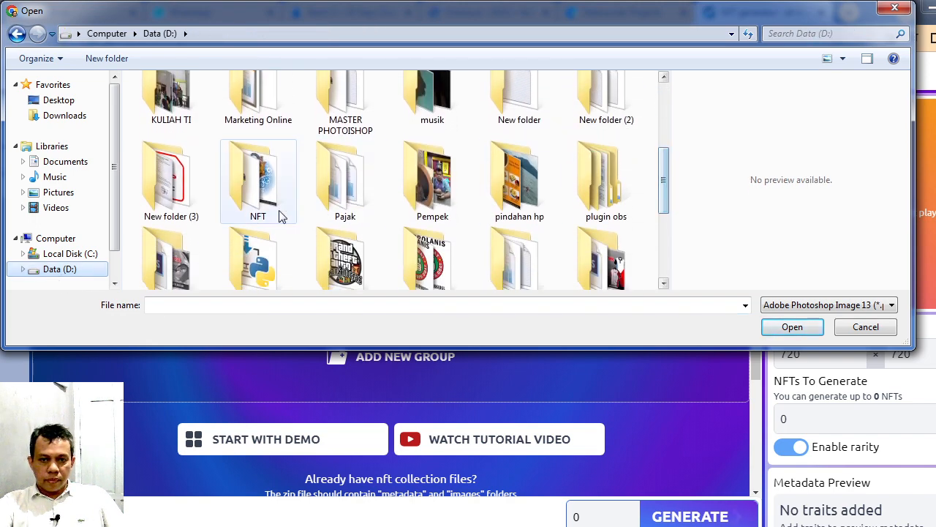
pyautogui.doubleClick(253, 214)
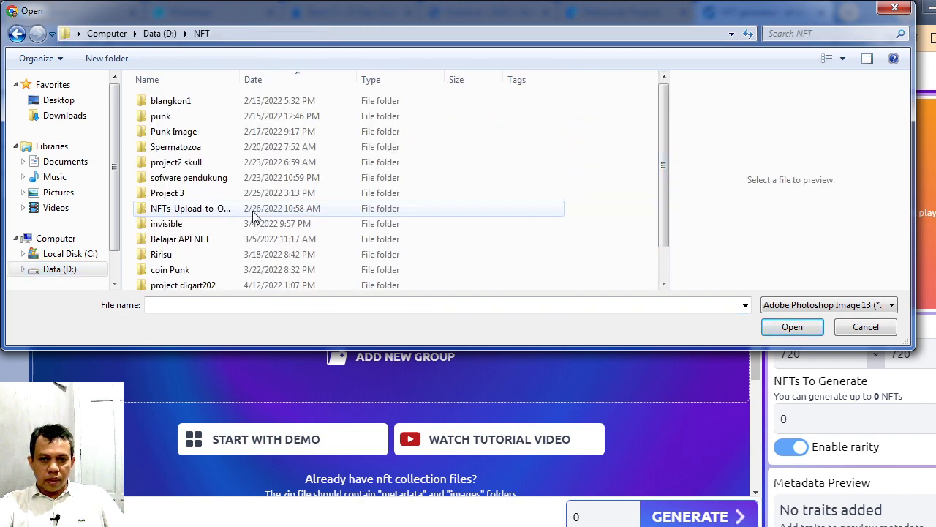
pyautogui.doubleClick(305, 163)
pyautogui.click(366, 139)
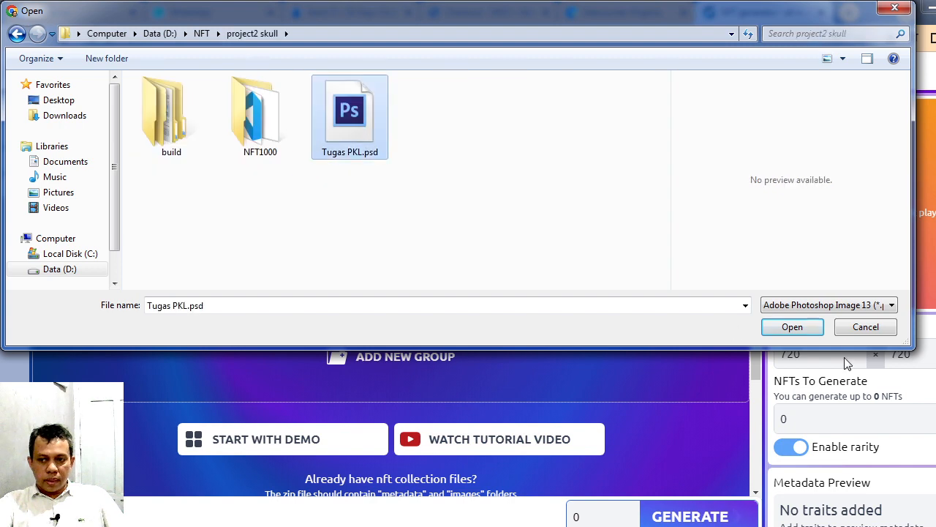
pyautogui.click(792, 327)
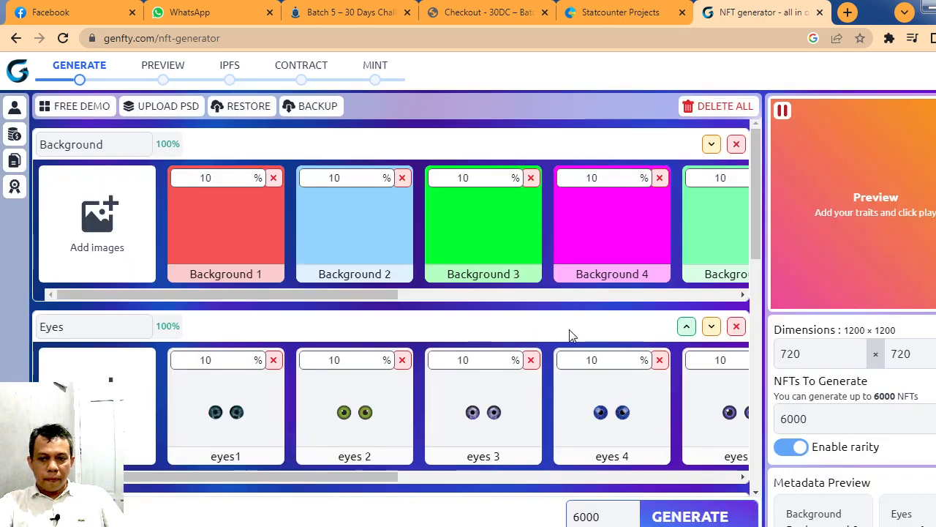
# Step: Review the imported Background, Eyes, head and ATRIBUT trait groups, the character and metadata previews, and the number of NFTs to generate
pyautogui.scroll(-2, 572, 335)
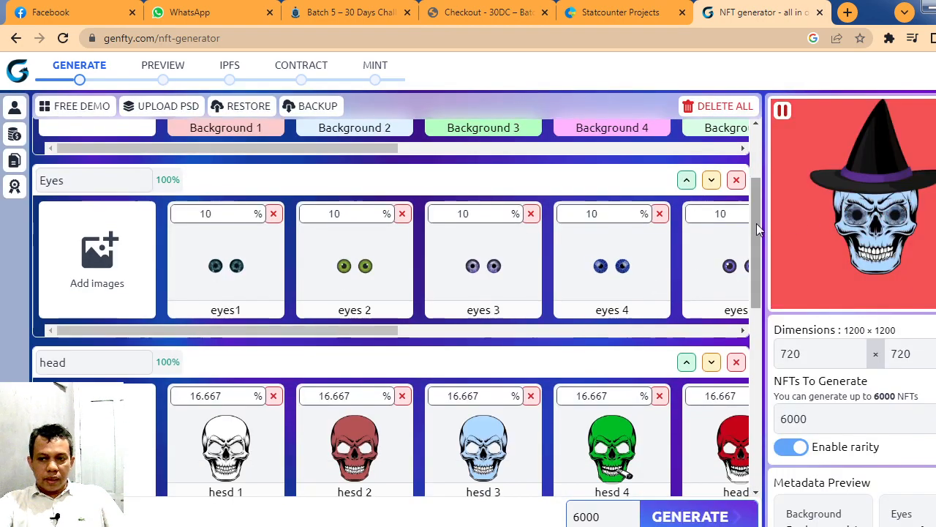
pyautogui.moveTo(752, 280); pyautogui.dragTo(753, 476)
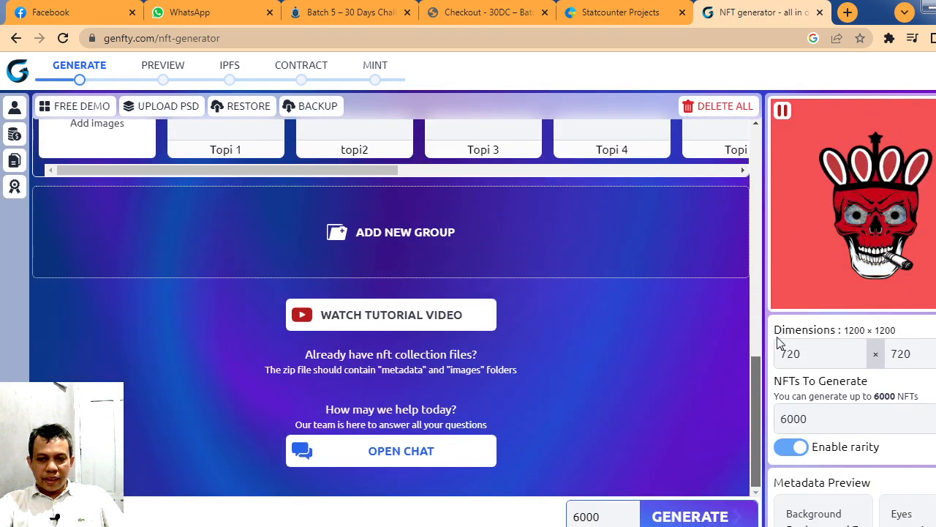
pyautogui.moveTo(778, 337); pyautogui.dragTo(777, 145)
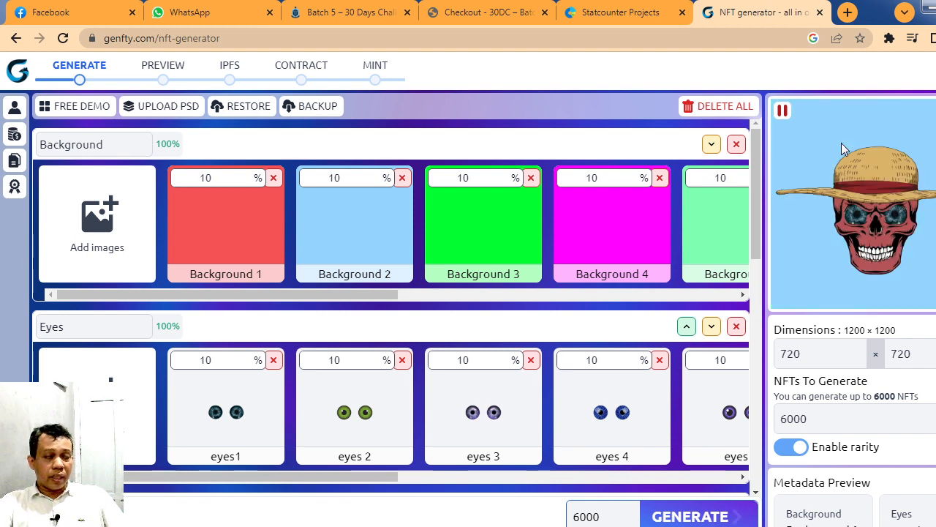
pyautogui.scroll(-3, 817, 182)
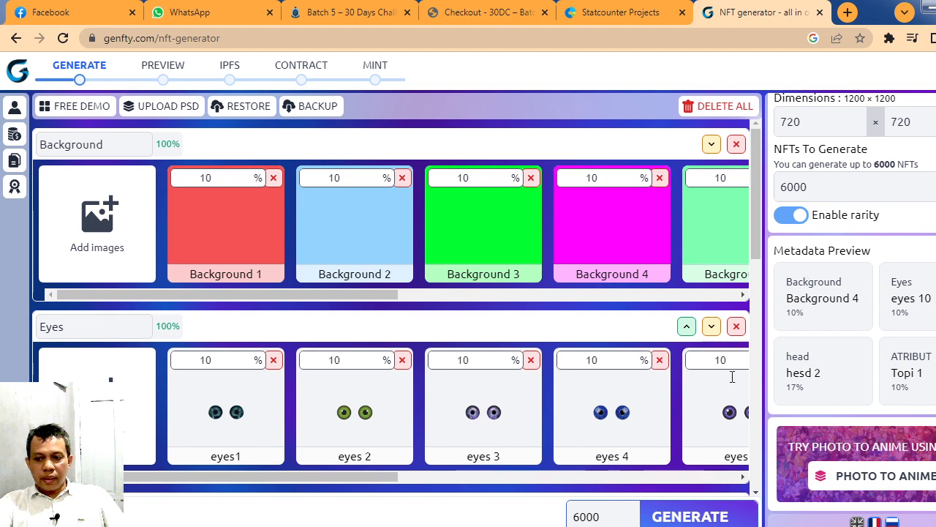
pyautogui.doubleClick(598, 517)
pyautogui.click(590, 517)
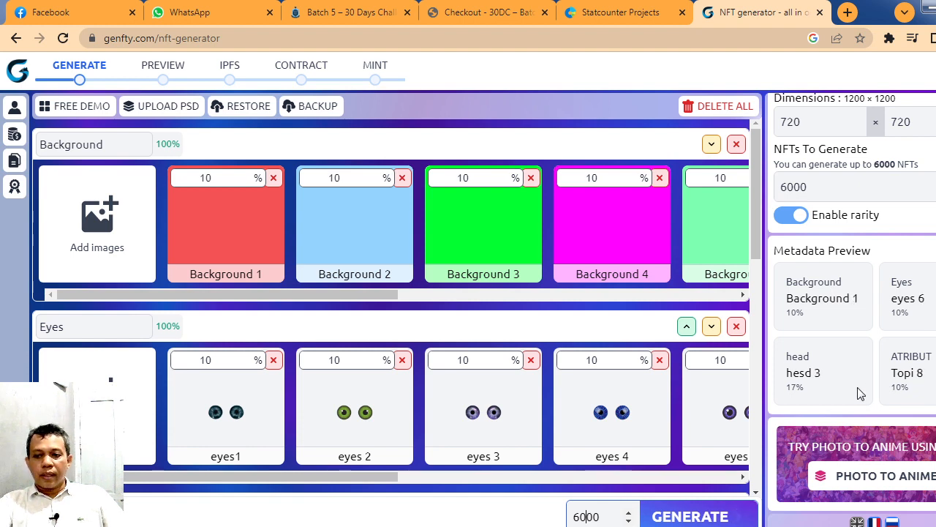
# Step: Try to generate the collection with 6000 NFTs from the imported trait groups
pyautogui.scroll(3, 849, 411)
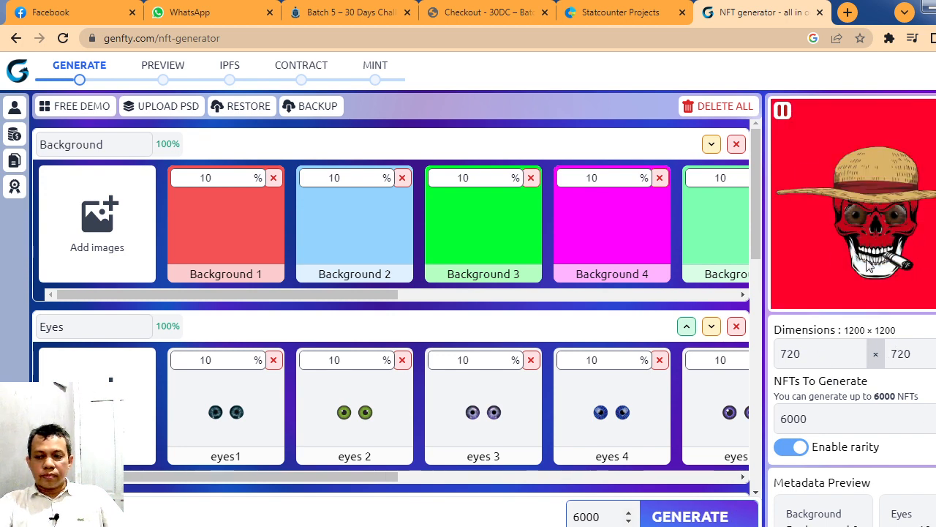
pyautogui.scroll(-1, 704, 341)
pyautogui.scroll(-2, 704, 342)
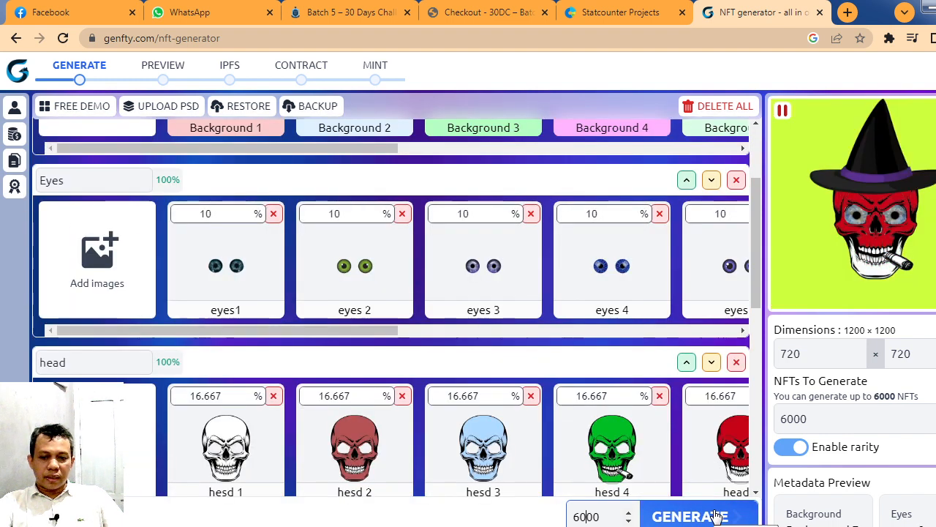
pyautogui.click(713, 517)
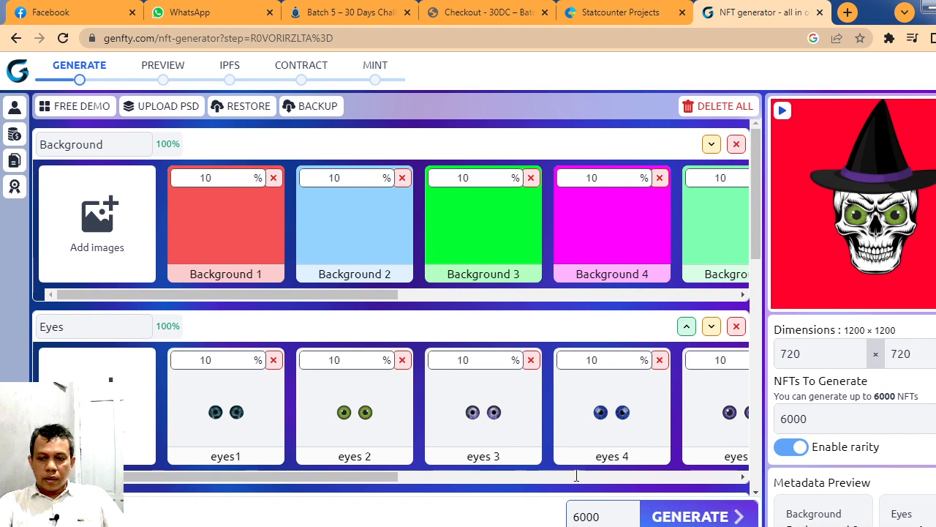
# Step: Set the number of NFTs to 100 and generate the collection
pyautogui.moveTo(599, 518); pyautogui.dragTo(549, 522)
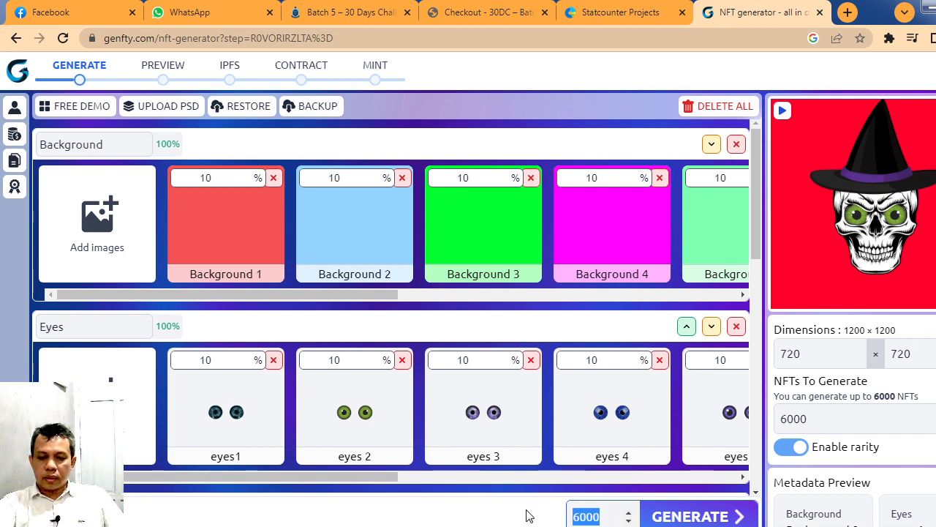
pyautogui.write('100')
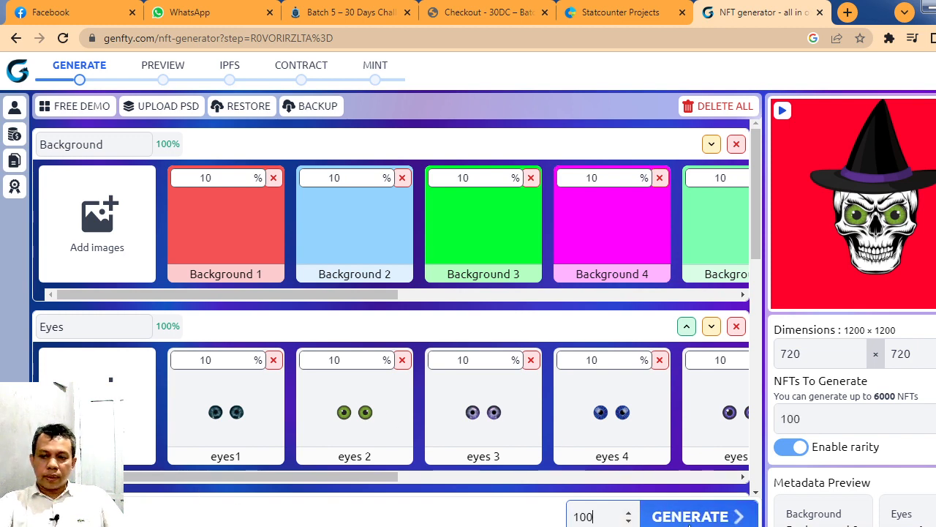
pyautogui.click(658, 515)
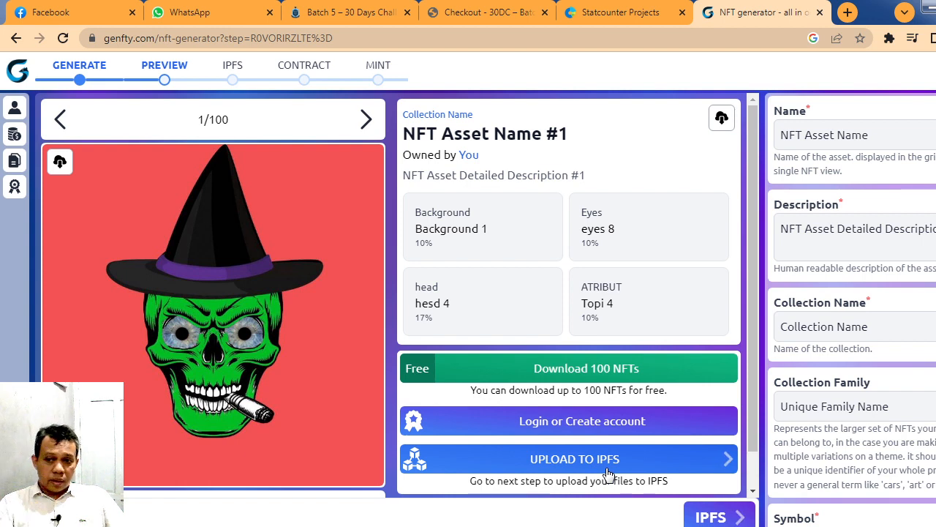
# Step: Download the 100 generated NFTs for free and show the downloaded zip in its folder
pyautogui.click(534, 372)
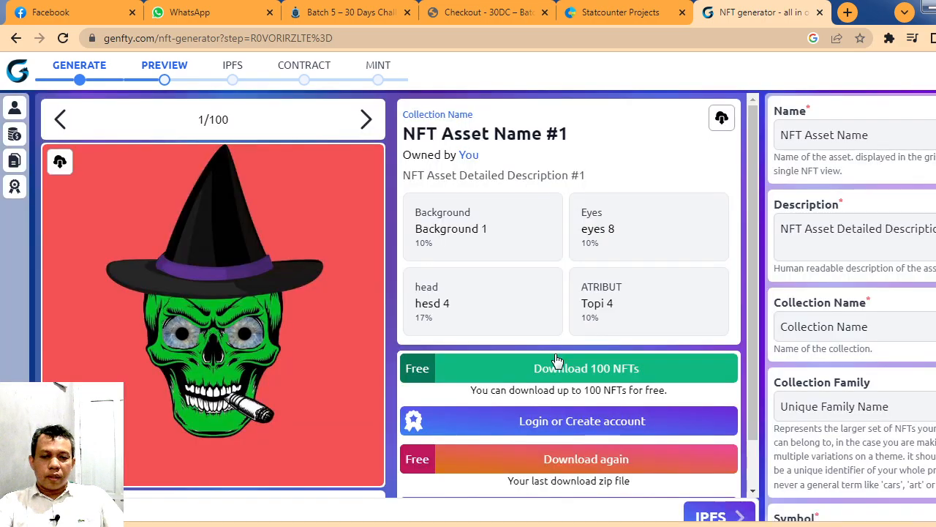
pyautogui.click(155, 519)
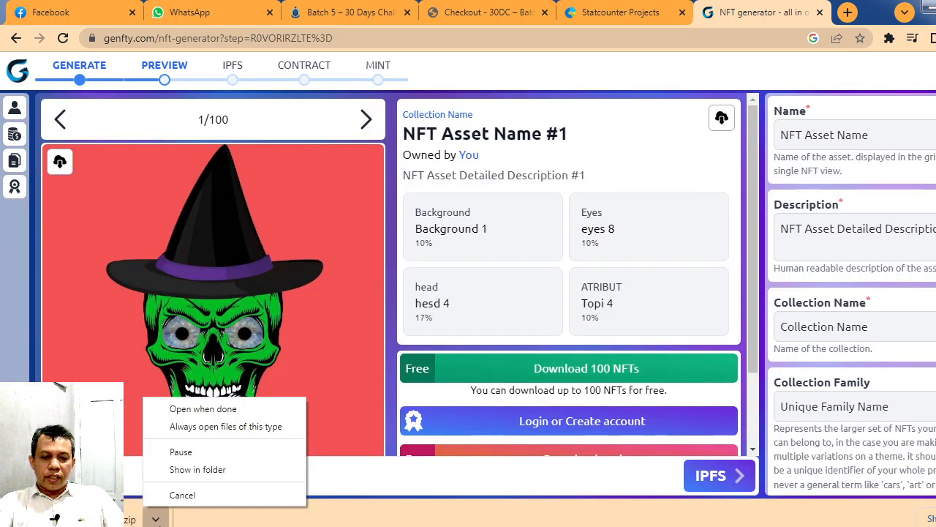
pyautogui.click(224, 471)
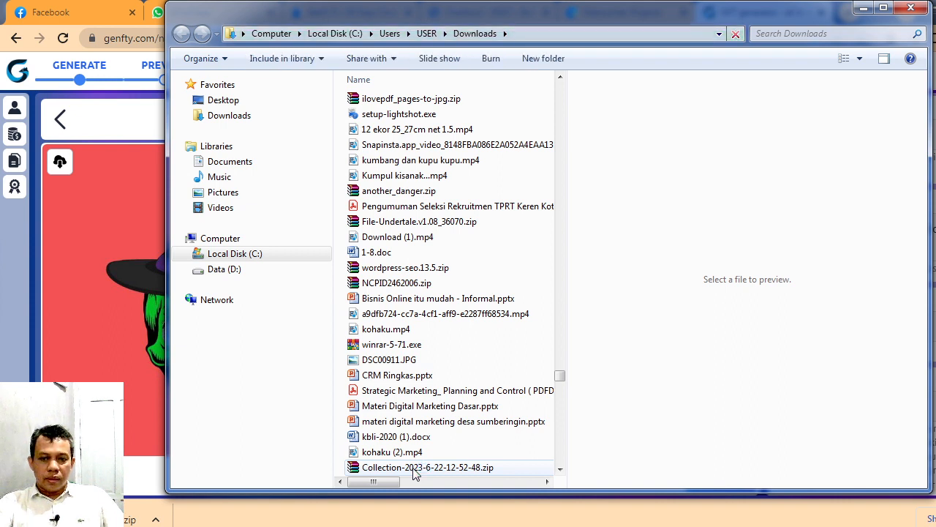
pyautogui.click(414, 469)
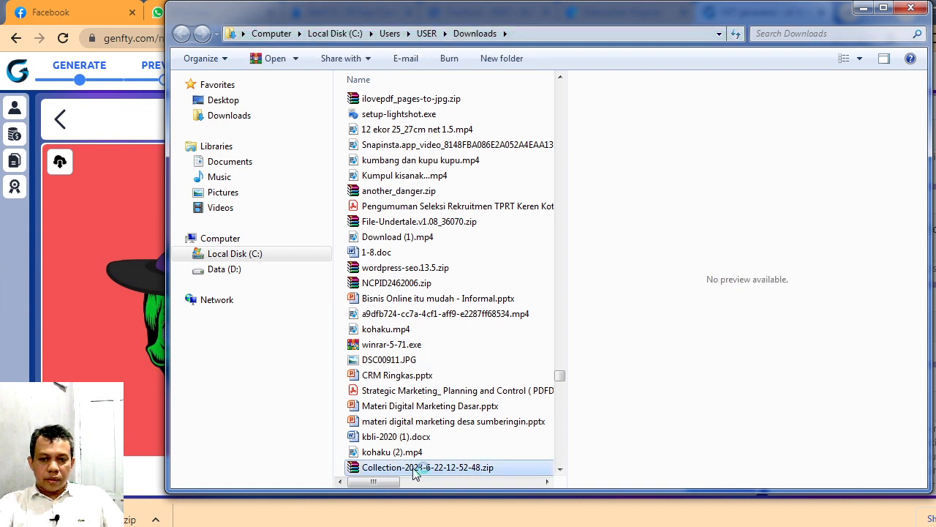
pyautogui.doubleClick(415, 472)
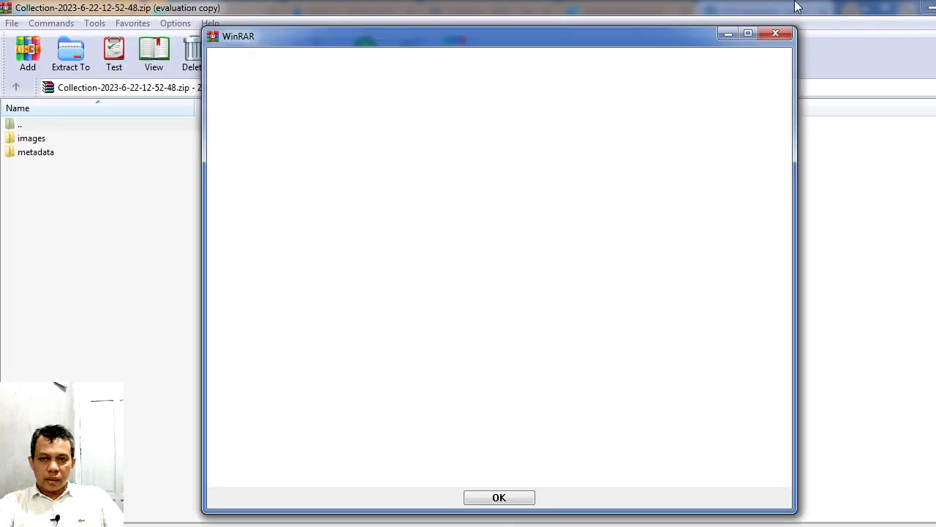
pyautogui.click(778, 32)
pyautogui.doubleClick(30, 139)
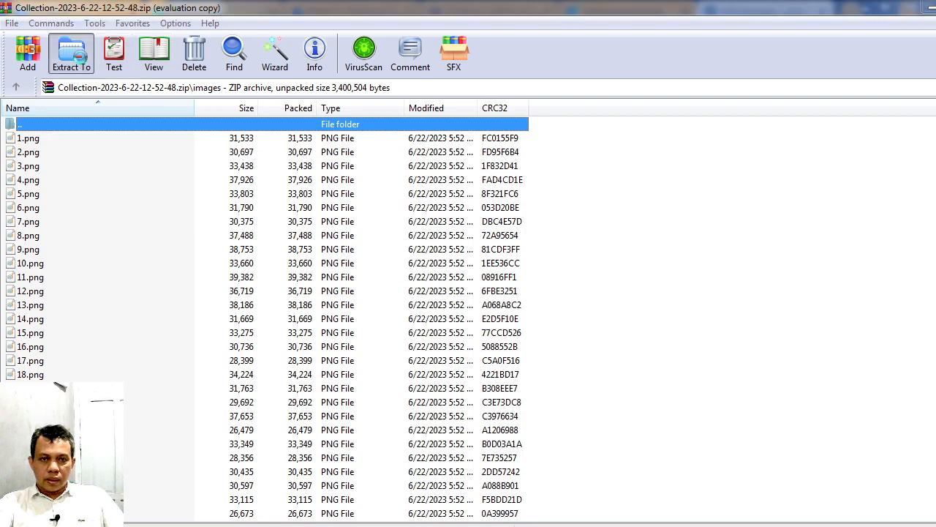
pyautogui.click(71, 55)
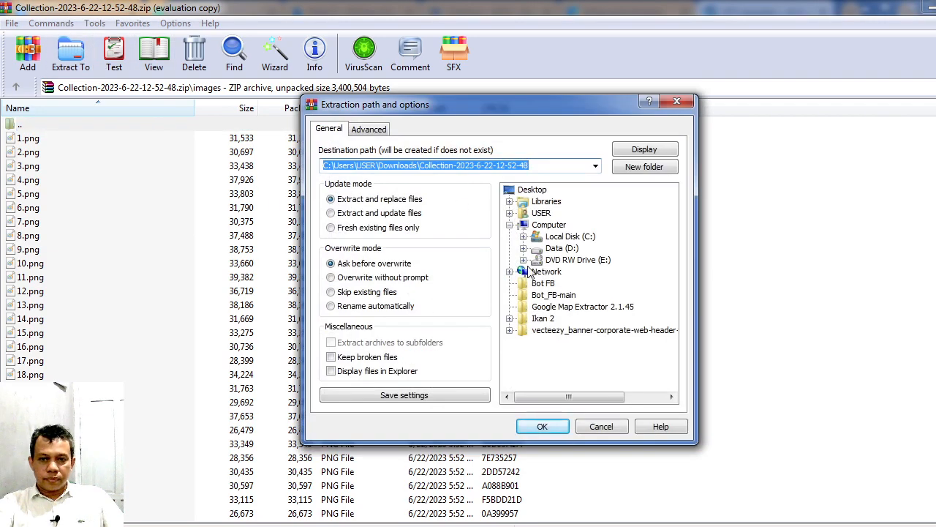
pyautogui.click(545, 426)
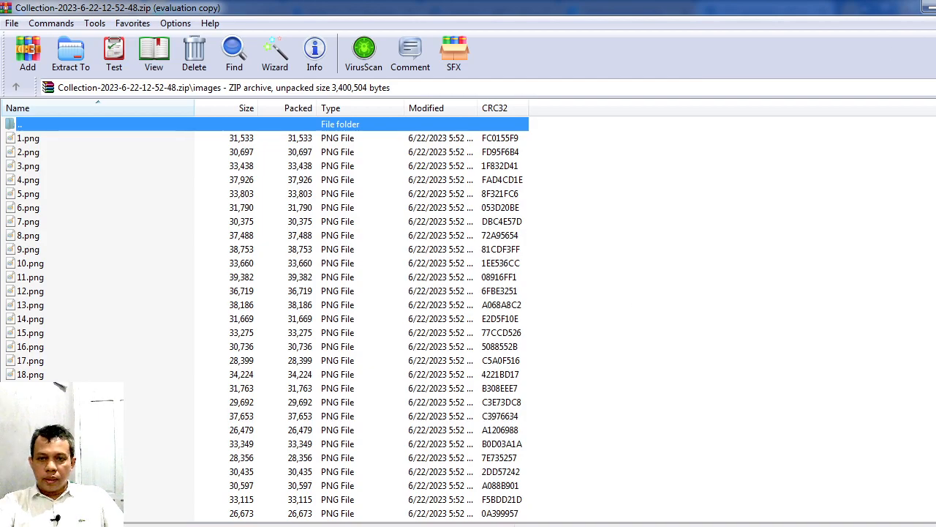
pyautogui.click(928, 7)
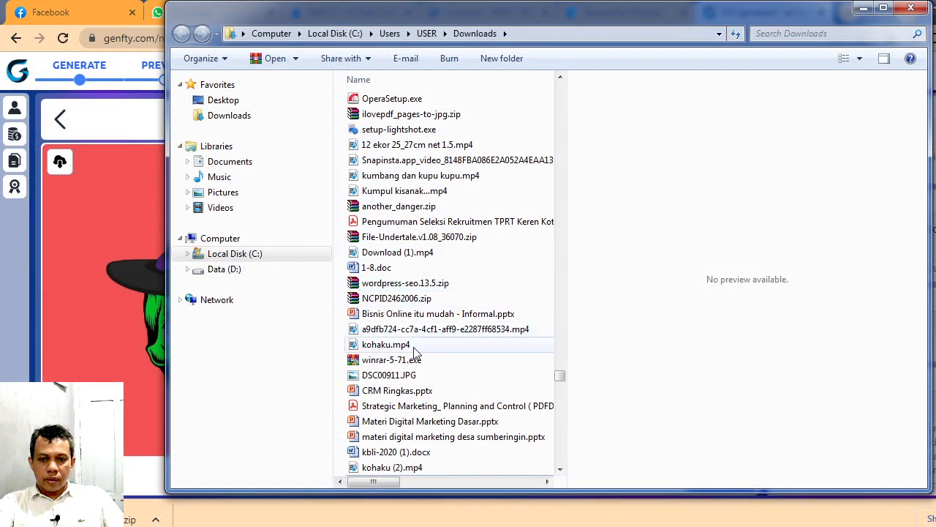
pyautogui.moveTo(560, 376); pyautogui.dragTo(549, 73)
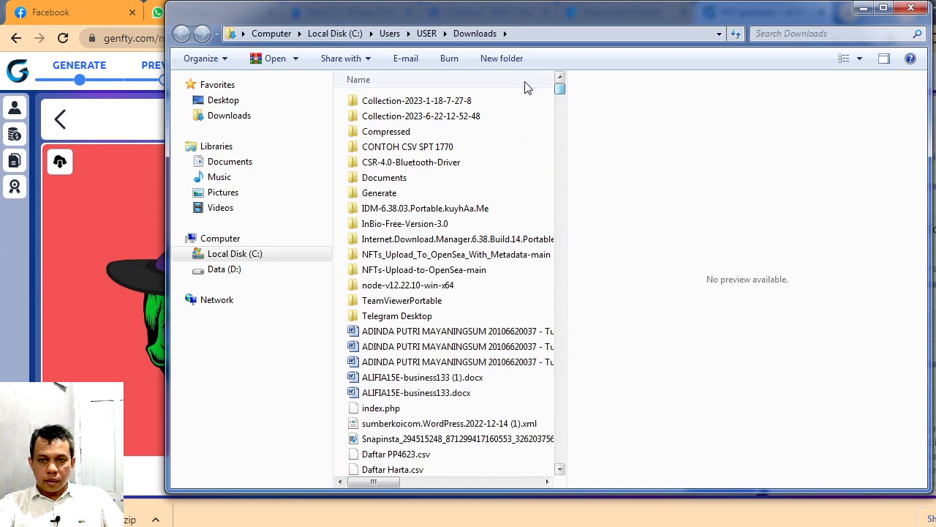
pyautogui.doubleClick(521, 100)
pyautogui.doubleClick(441, 107)
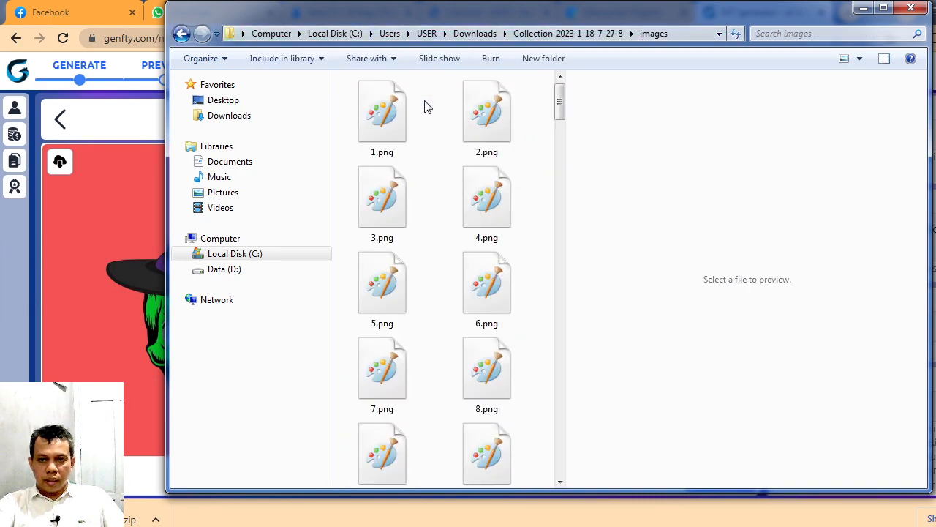
pyautogui.click(501, 36)
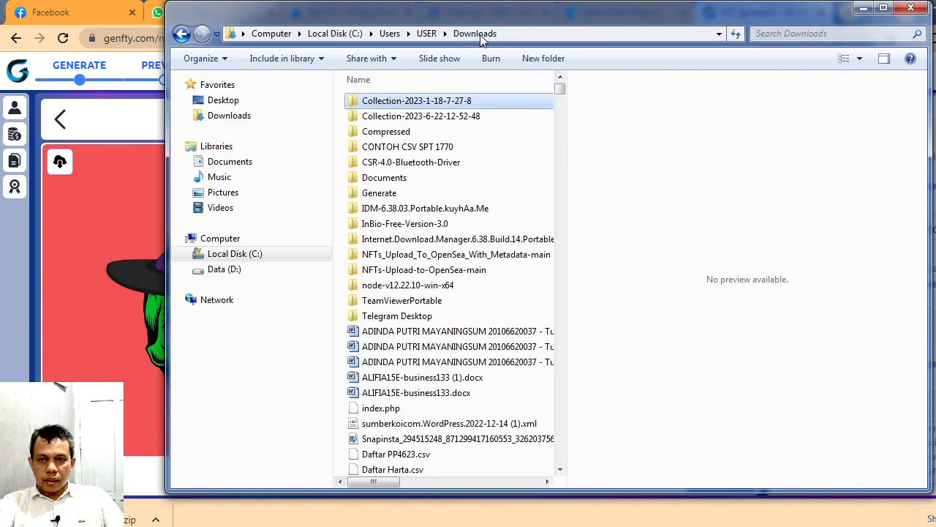
pyautogui.doubleClick(414, 117)
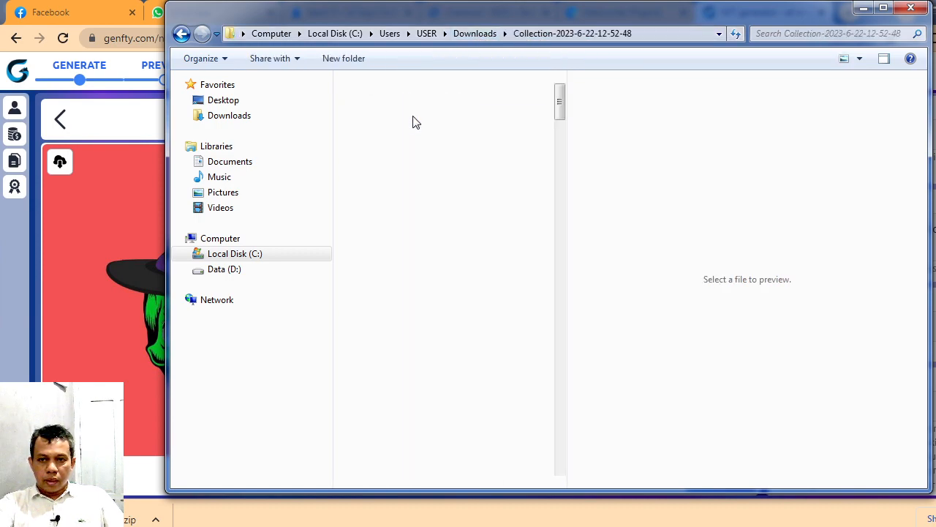
# Step: Maximize the folder window, widen the file area over the preview pane, and look over the generated images
pyautogui.click(883, 8)
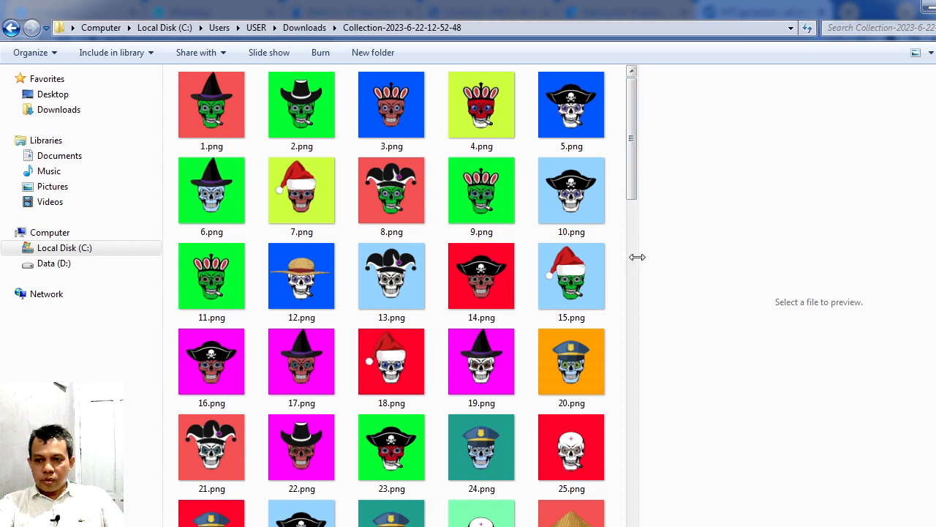
pyautogui.scroll(-5, 638, 260)
pyautogui.moveTo(636, 259); pyautogui.dragTo(935, 331)
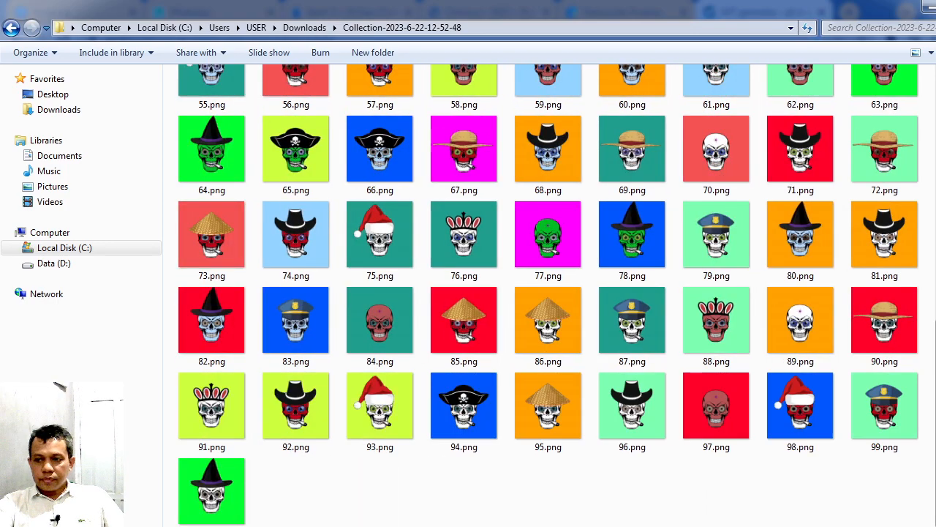
pyautogui.moveTo(935, 378); pyautogui.dragTo(794, 139)
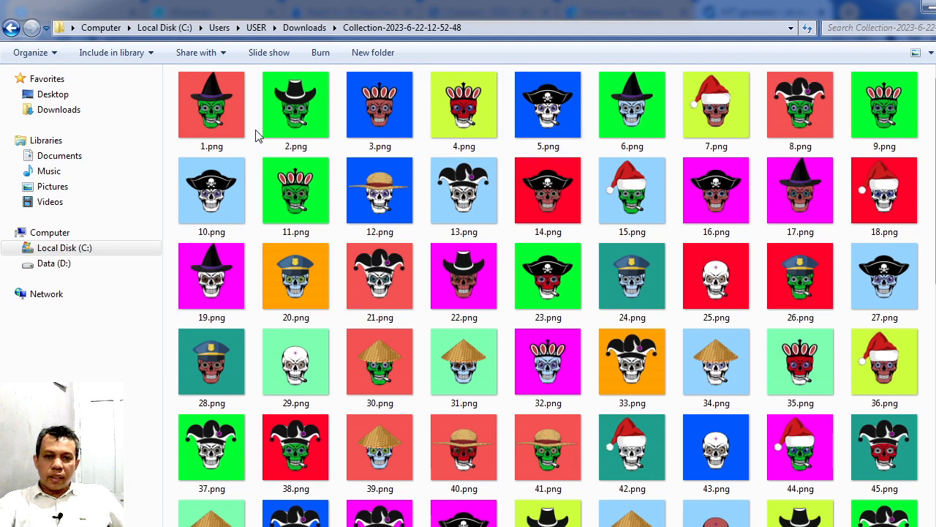
# Step: Enlarge the thumbnails to extra large and examine the background, eye, head and hat combinations from 1.png to 100.png
pyautogui.click(931, 53)
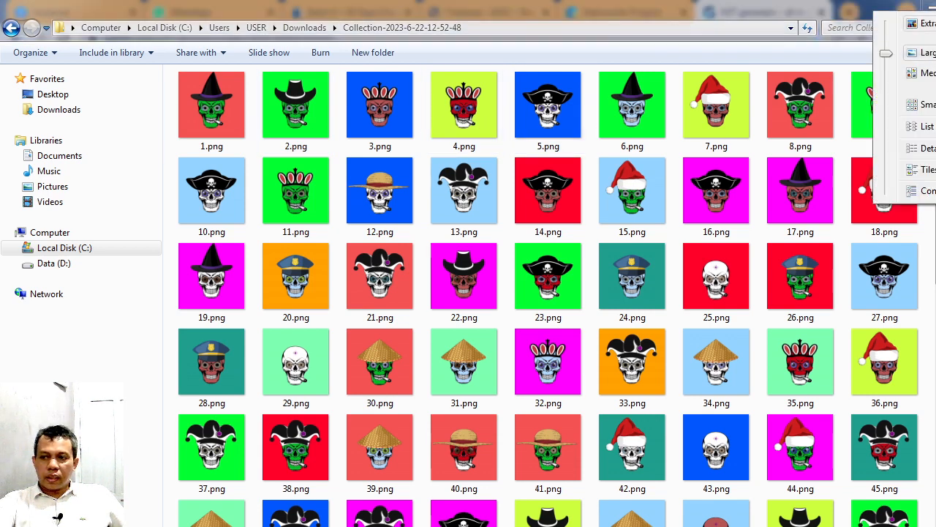
pyautogui.click(871, 68)
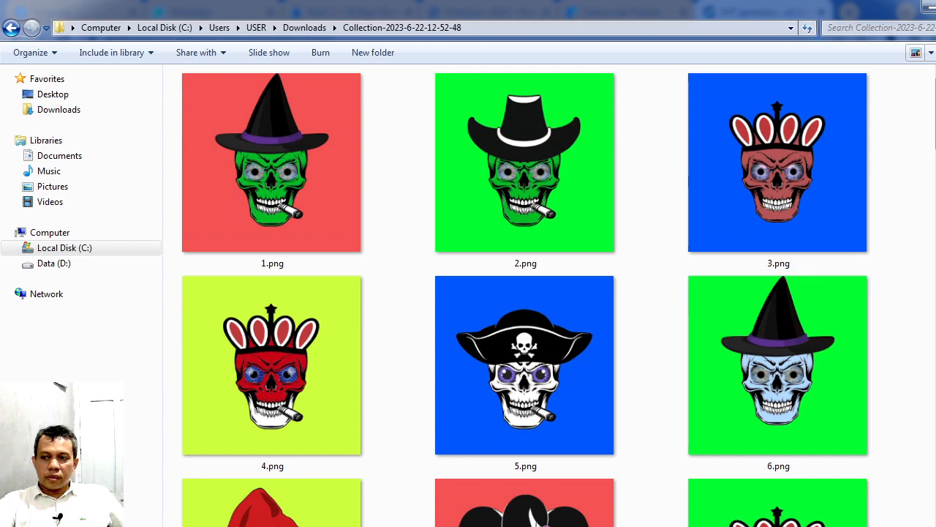
pyautogui.scroll(-5, 776, 128)
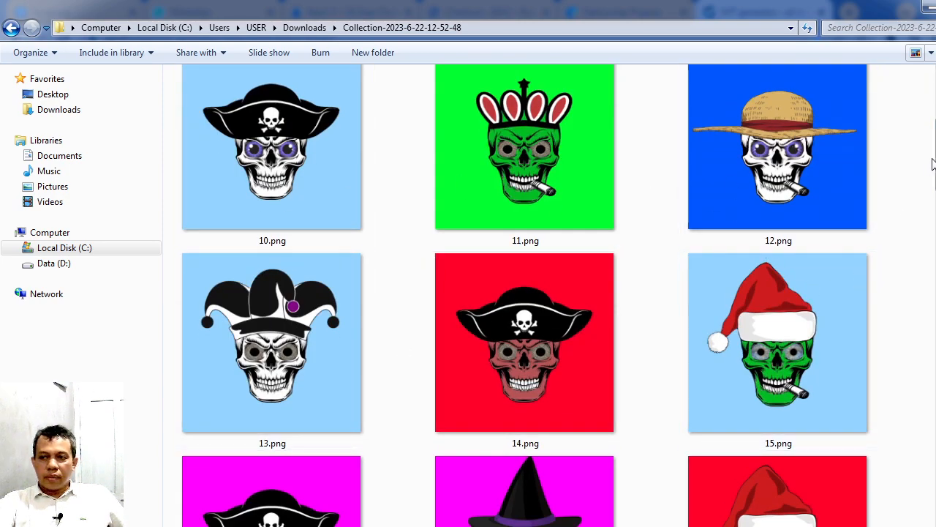
pyautogui.scroll(-7, 932, 165)
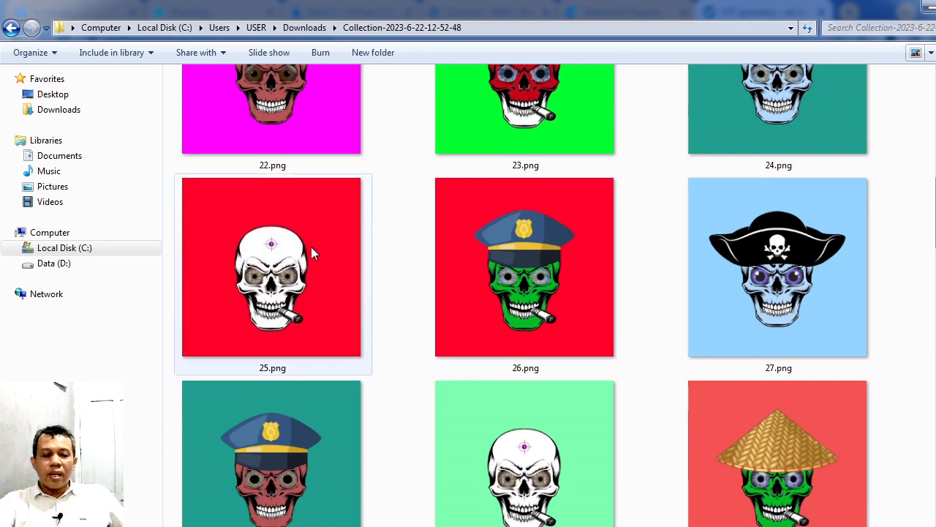
pyautogui.moveTo(312, 249)
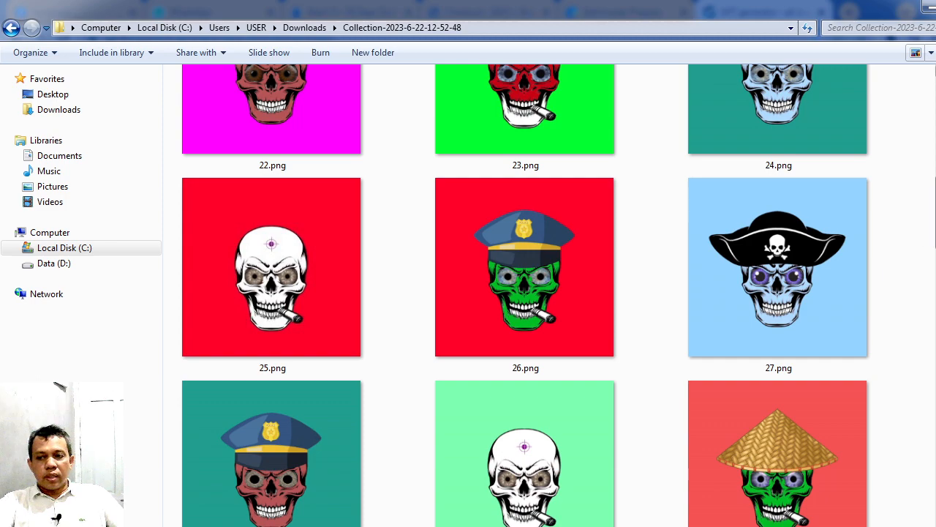
pyautogui.scroll(-3, 882, 256)
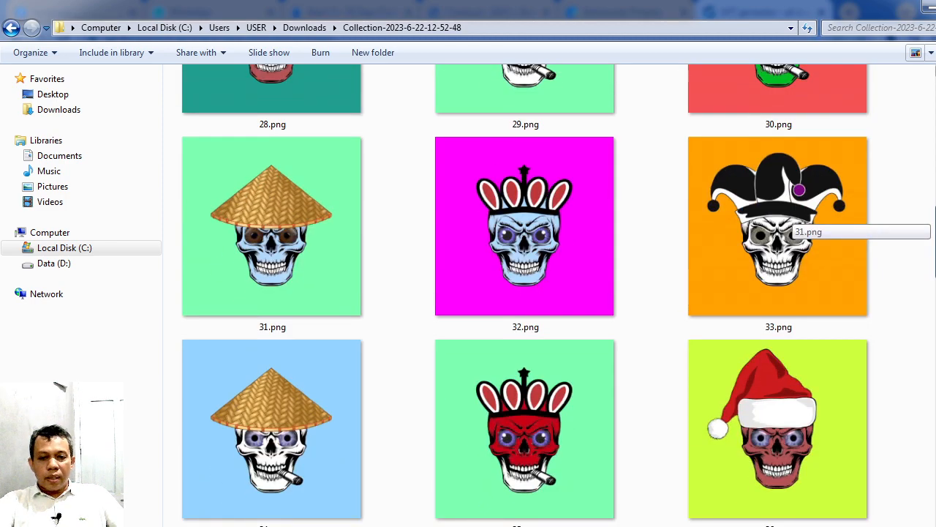
pyautogui.scroll(-3, 851, 268)
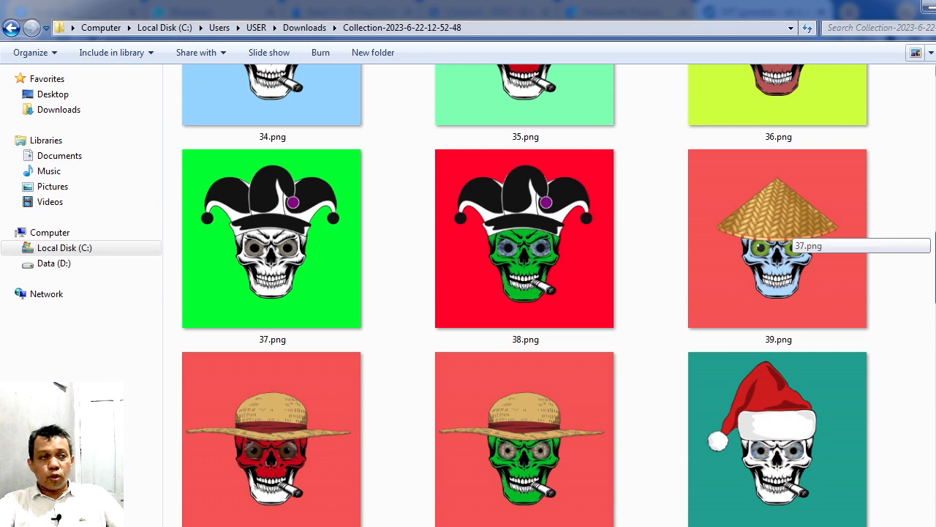
pyautogui.scroll(-2, 790, 238)
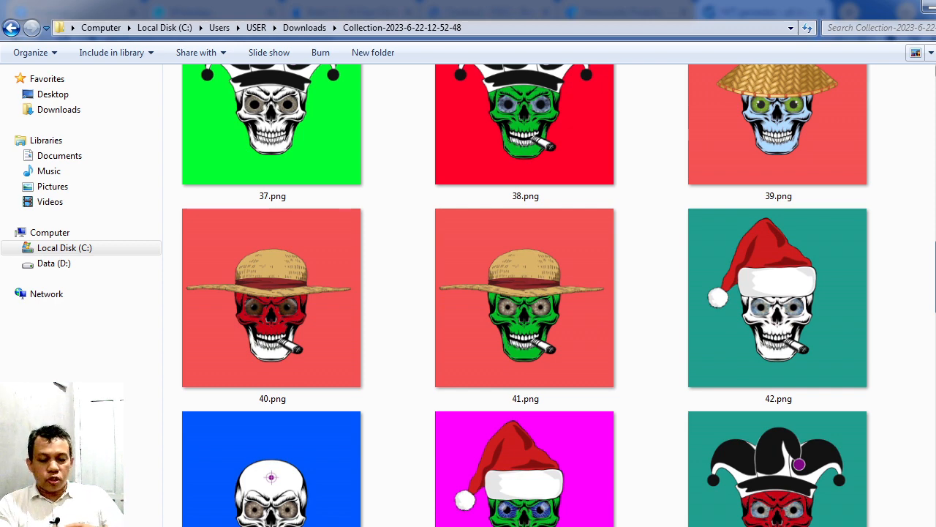
pyautogui.scroll(-10, 794, 274)
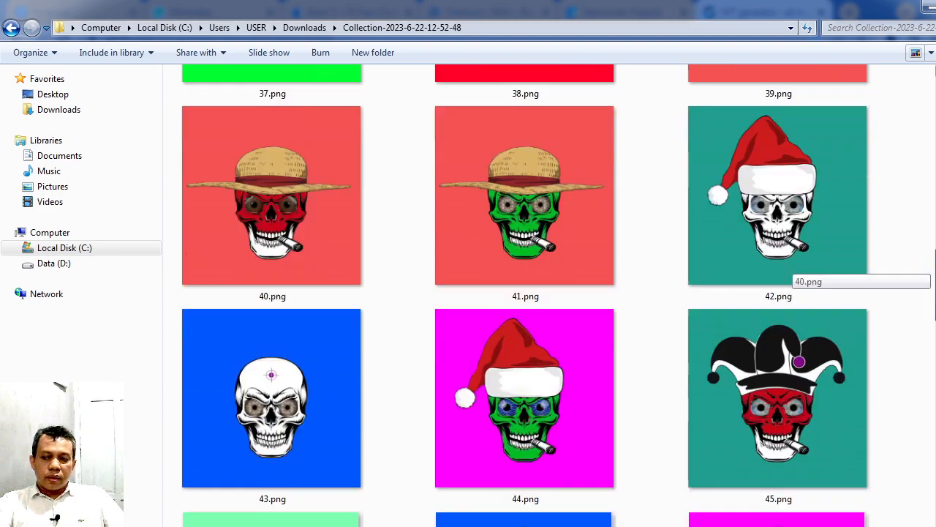
pyautogui.scroll(-20, 794, 274)
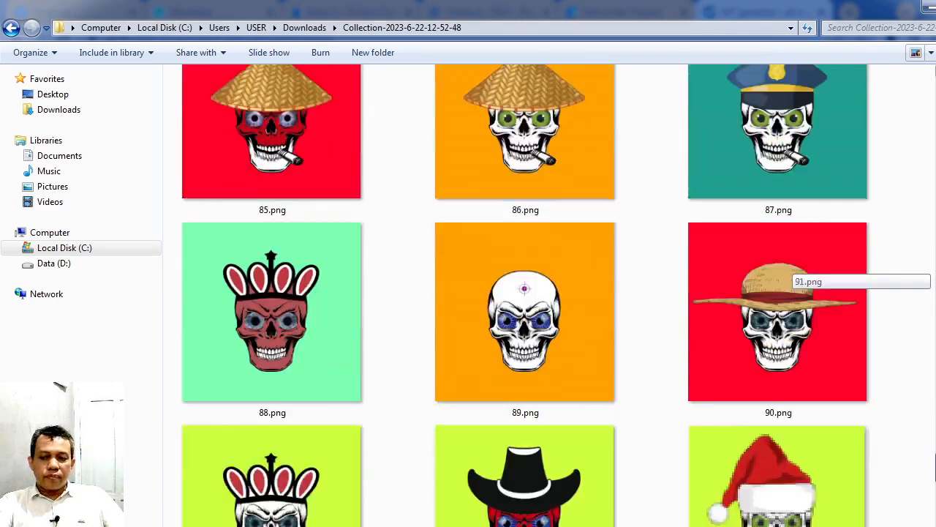
pyautogui.scroll(-2, 794, 274)
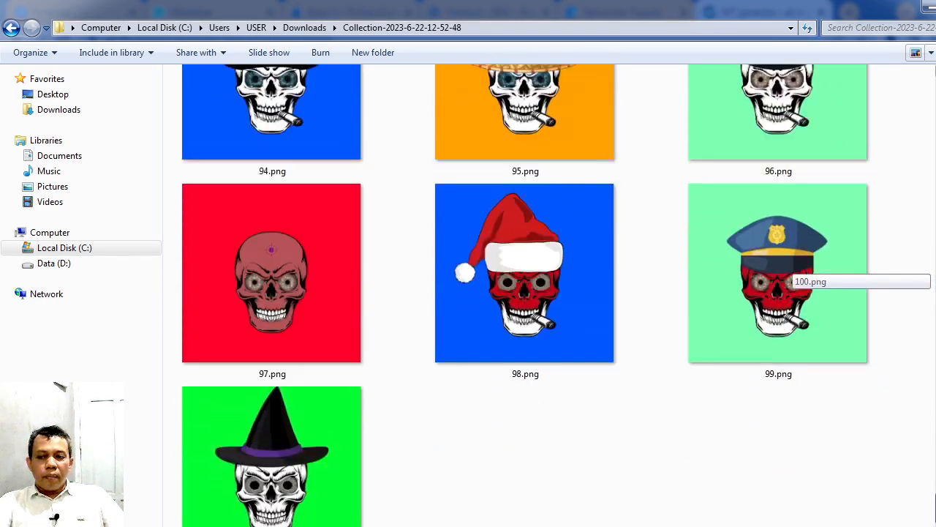
pyautogui.scroll(4, 793, 275)
pyautogui.scroll(20, 793, 275)
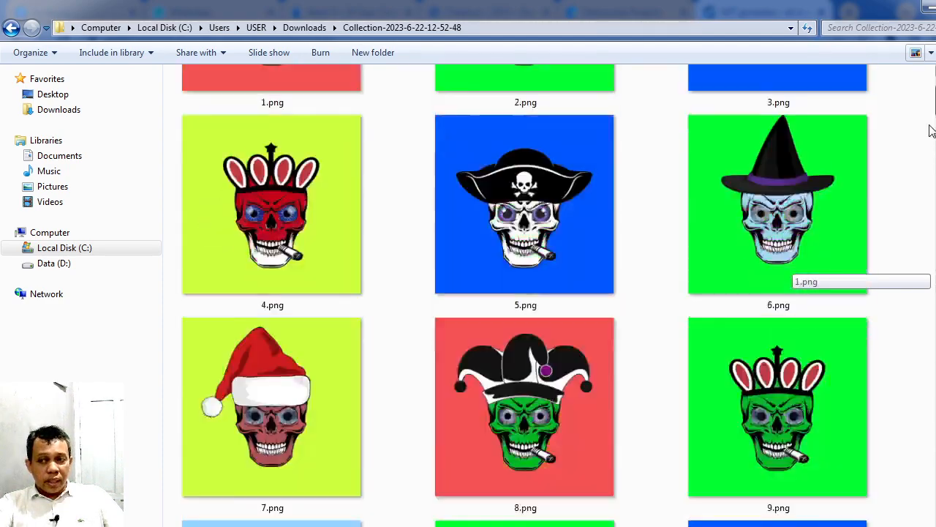
pyautogui.moveTo(930, 125); pyautogui.dragTo(929, 107)
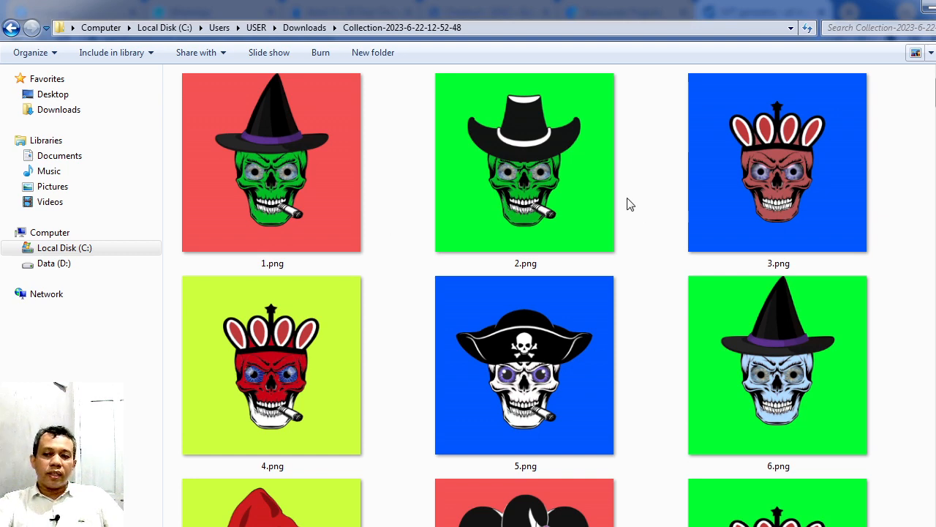
# Step: Review the first 15 skull images again, then select 1.png through 5.png one by one to compare their individual trait combinations
pyautogui.scroll(-6, 930, 88)
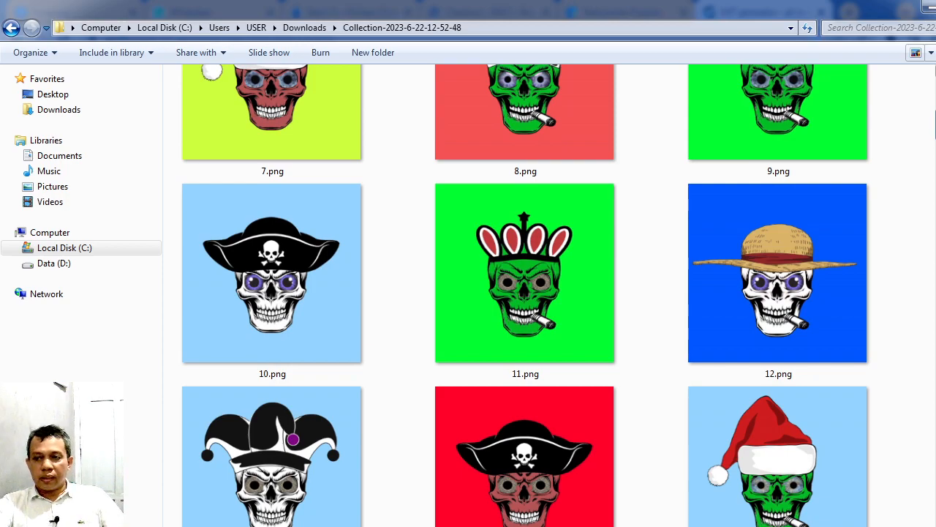
pyautogui.moveTo(935, 124)
pyautogui.mouseDown()
pyautogui.moveTo(935, 93)
pyautogui.moveTo(935, 476)
pyautogui.moveTo(935, 110)
pyautogui.mouseUp()
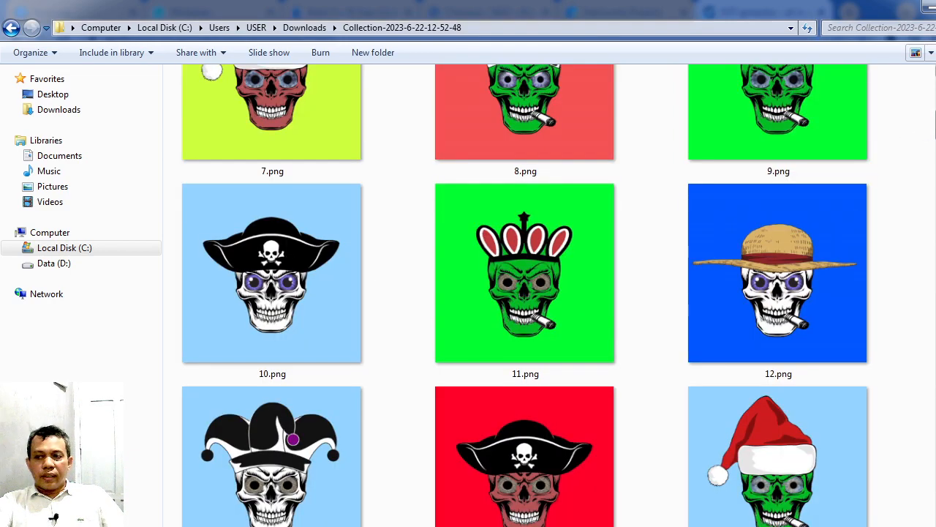
pyautogui.scroll(3, 929, 130)
pyautogui.scroll(3, 524, 296)
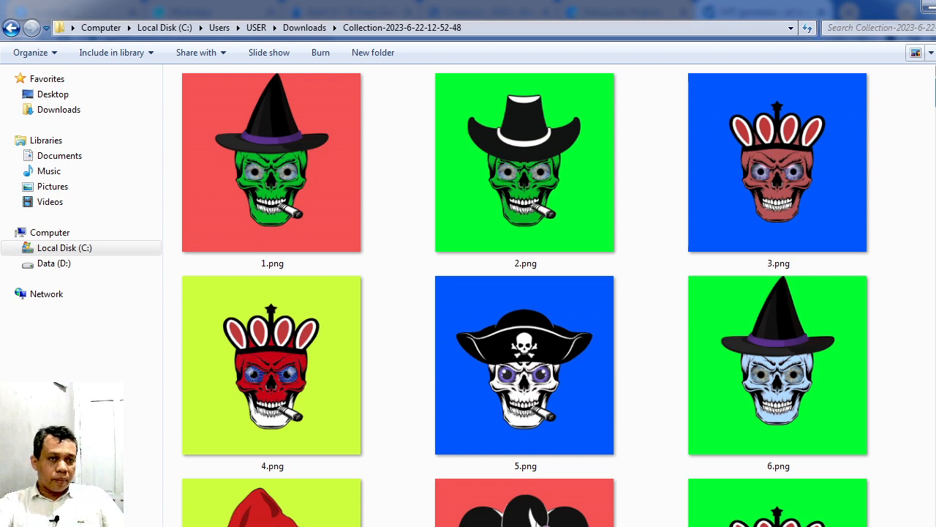
pyautogui.click(317, 176)
pyautogui.click(532, 195)
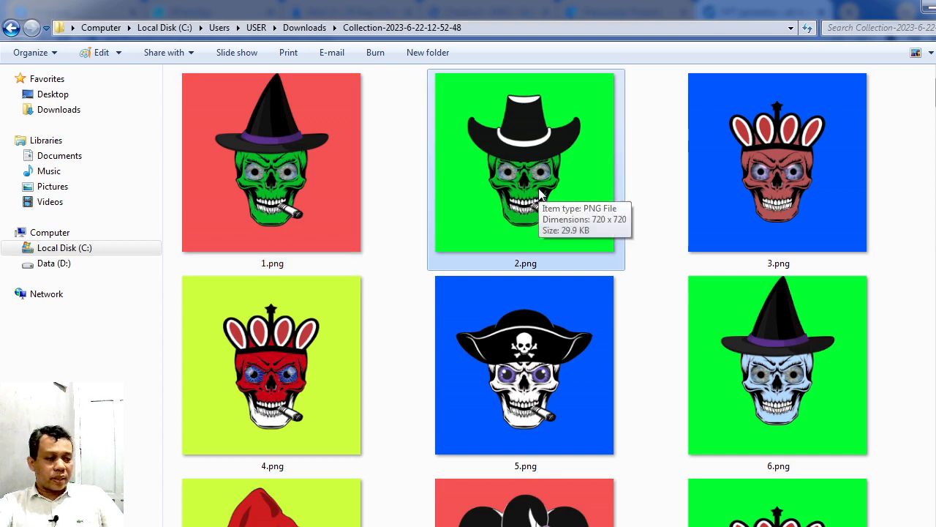
pyautogui.click(714, 170)
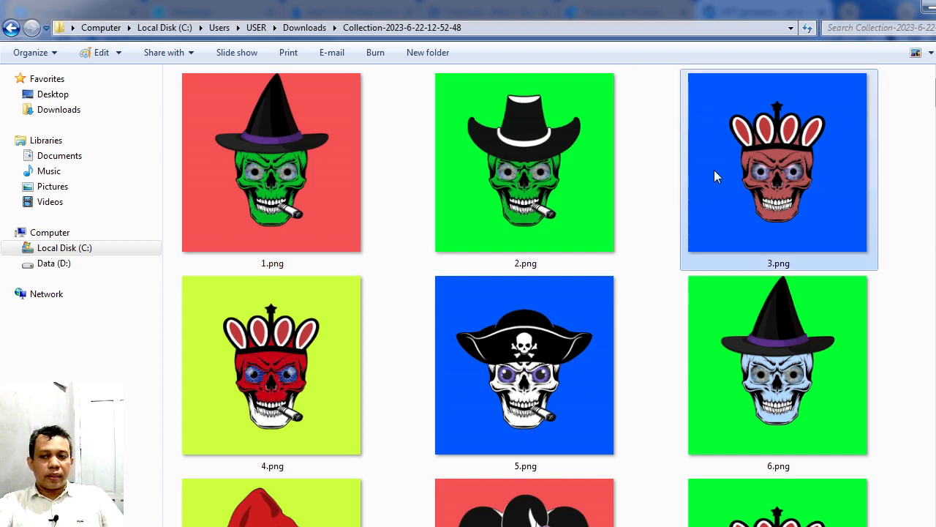
pyautogui.click(325, 360)
pyautogui.click(575, 373)
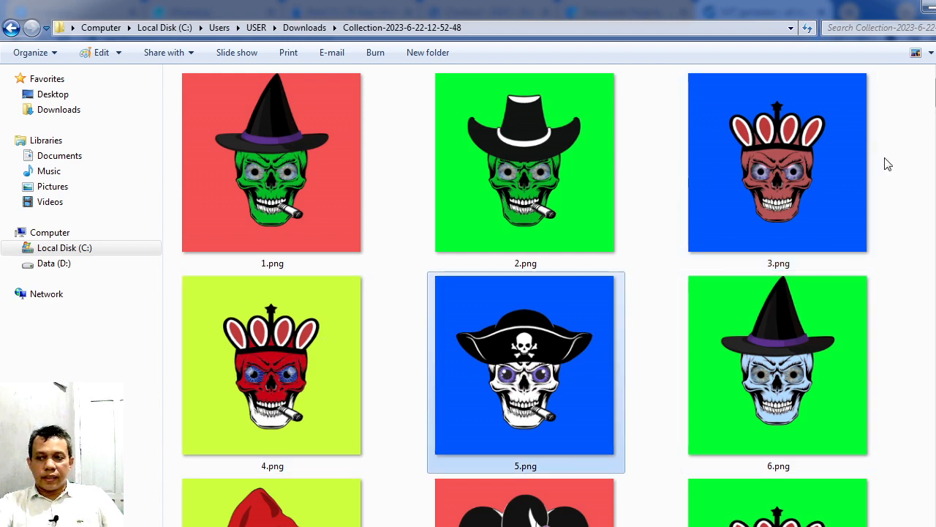